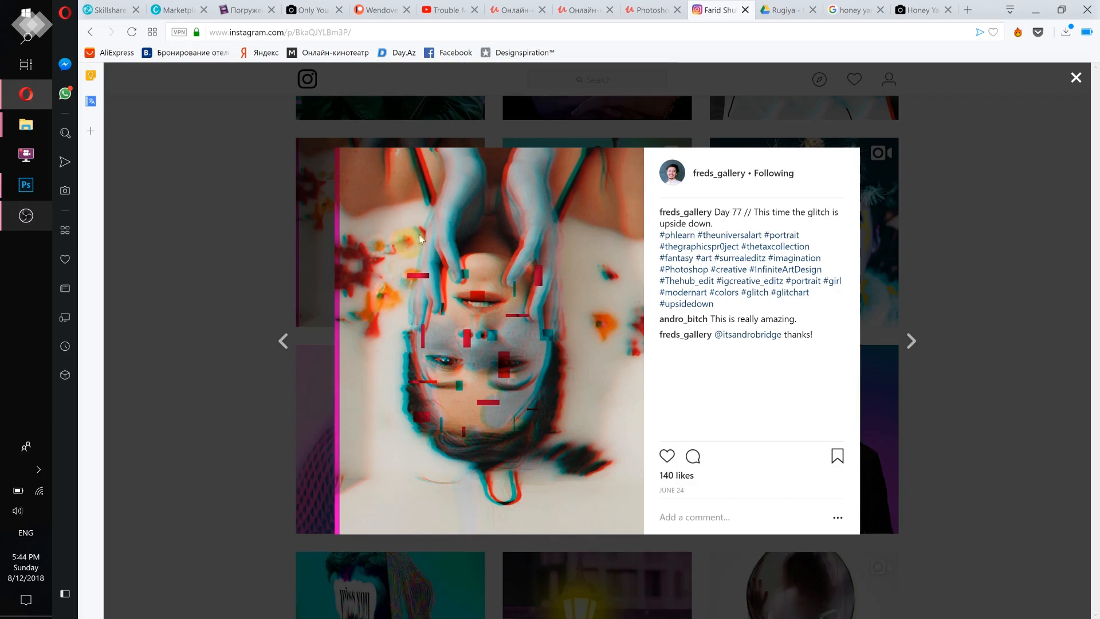
- Switch to Photoshop and create a document named "Glitched down", 1000 x 1250 pixels at 300 pixels/inch, with white background contents
click(36, 186)
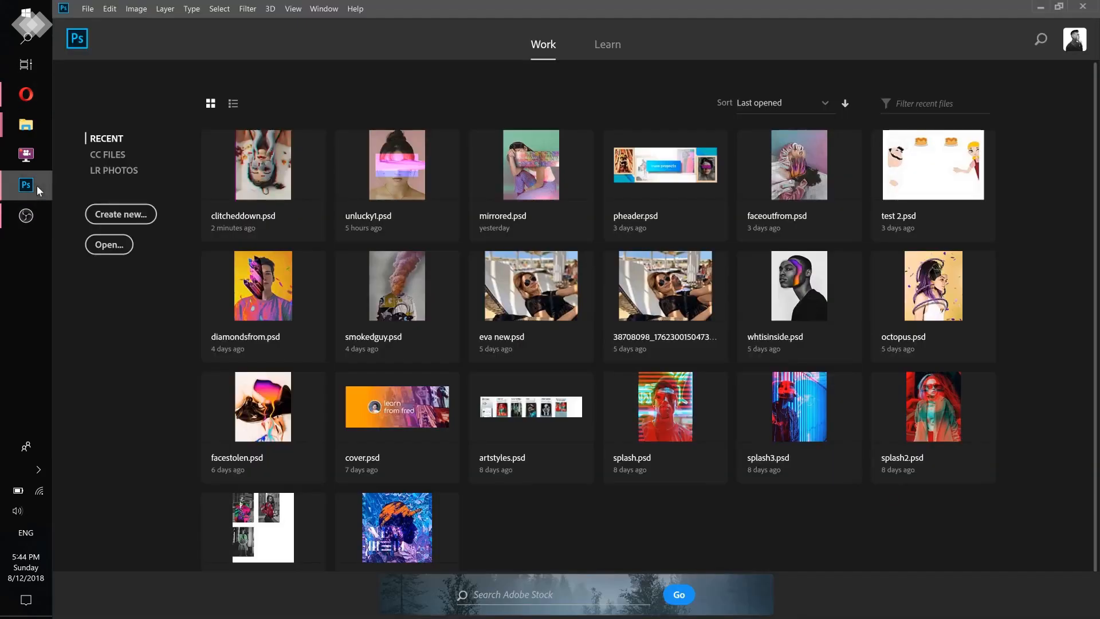
click(112, 216)
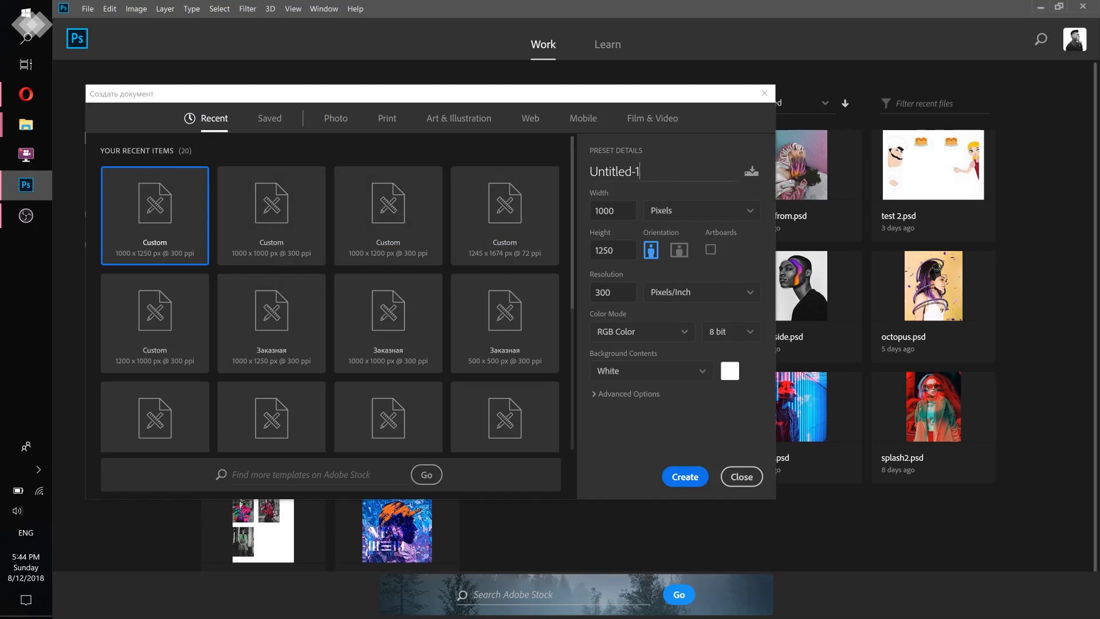
key(ctrl+a)
text(Glit)
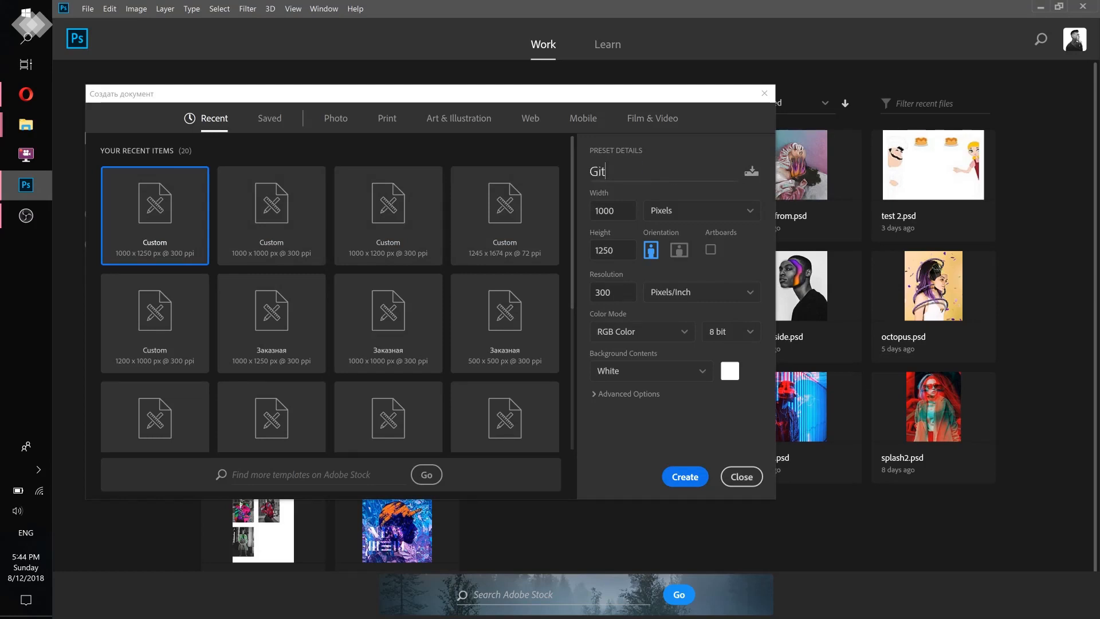
text(ched down)
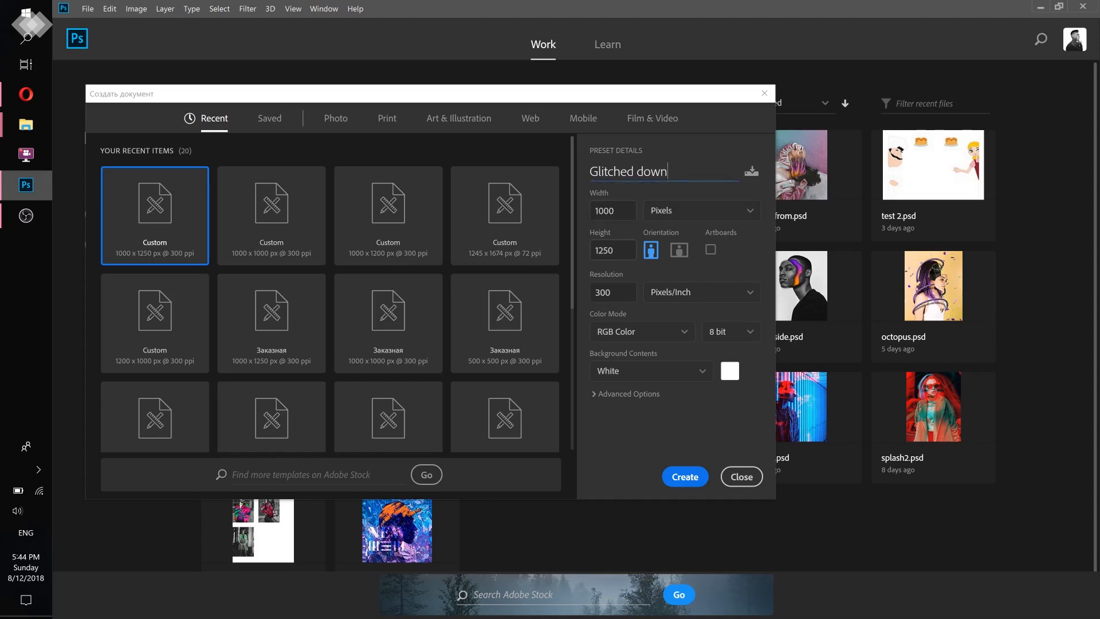
click(689, 216)
click(674, 233)
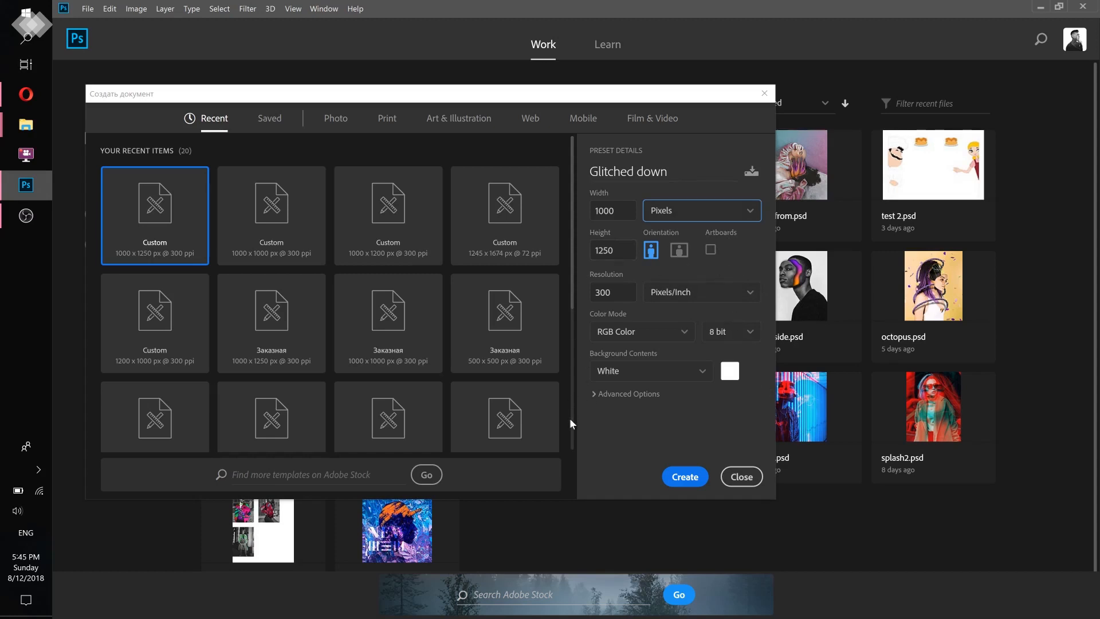
click(682, 475)
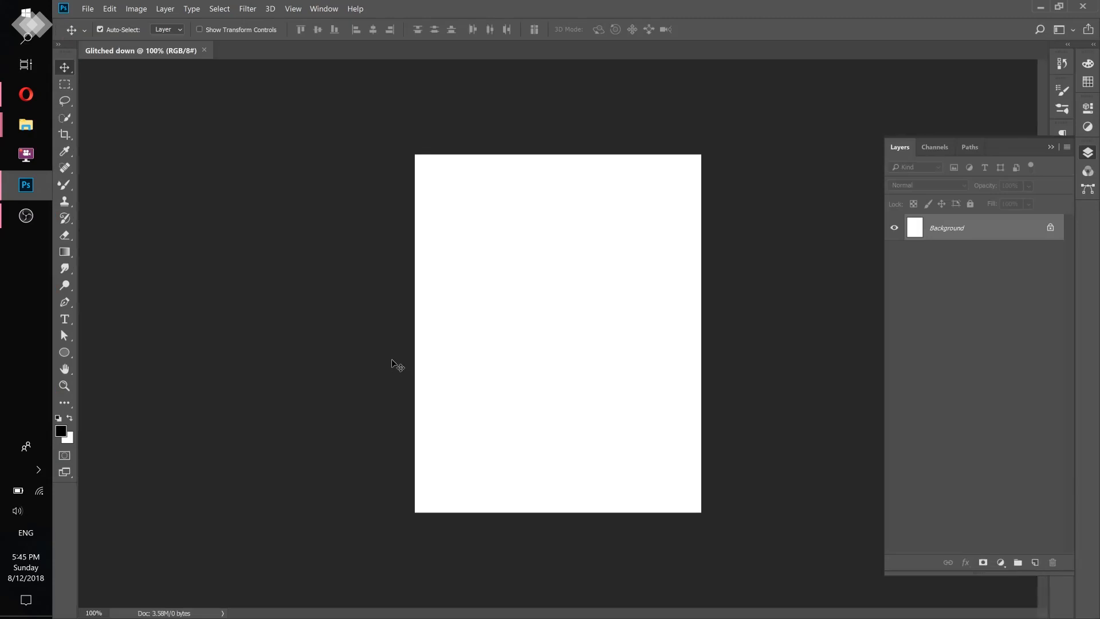
- Place aleksander-fajtek-710765-unsplash.jpg from the 09-13 folder in the document and scale it to about 8.59% so it covers the canvas
mouse_move(26, 125)
click(91, 175)
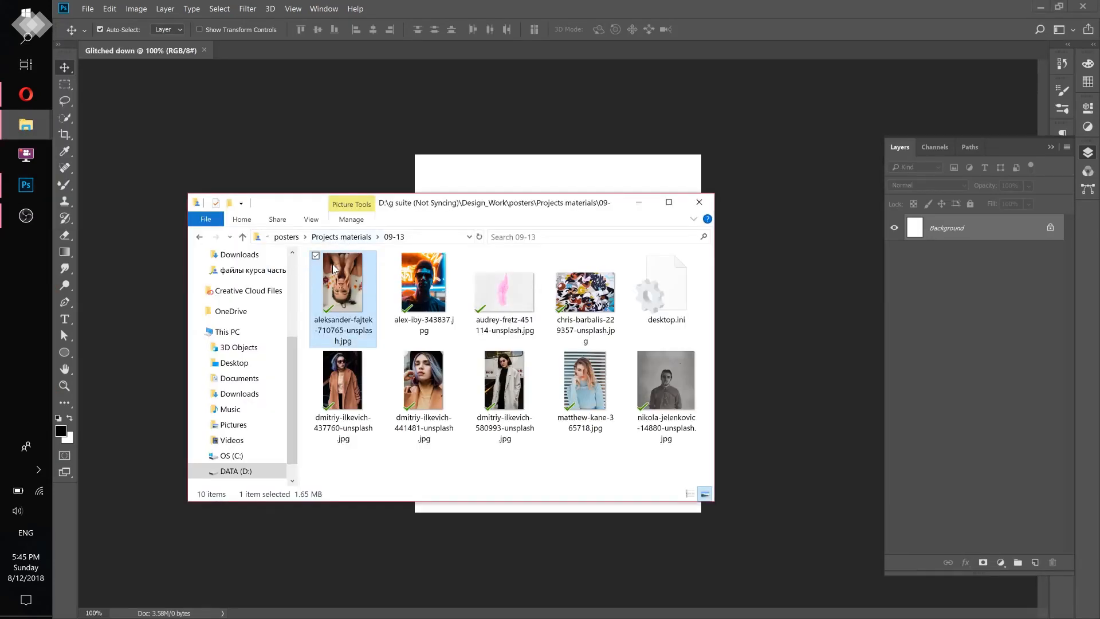
drag(341, 304, 485, 178)
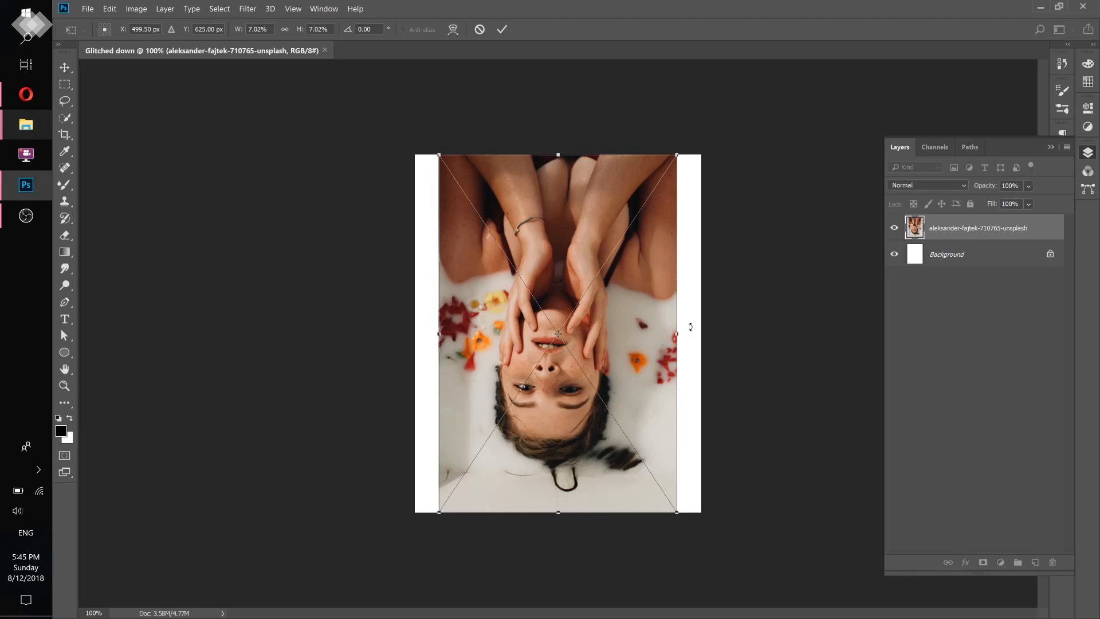
drag(440, 154, 404, 122)
drag(677, 512, 703, 551)
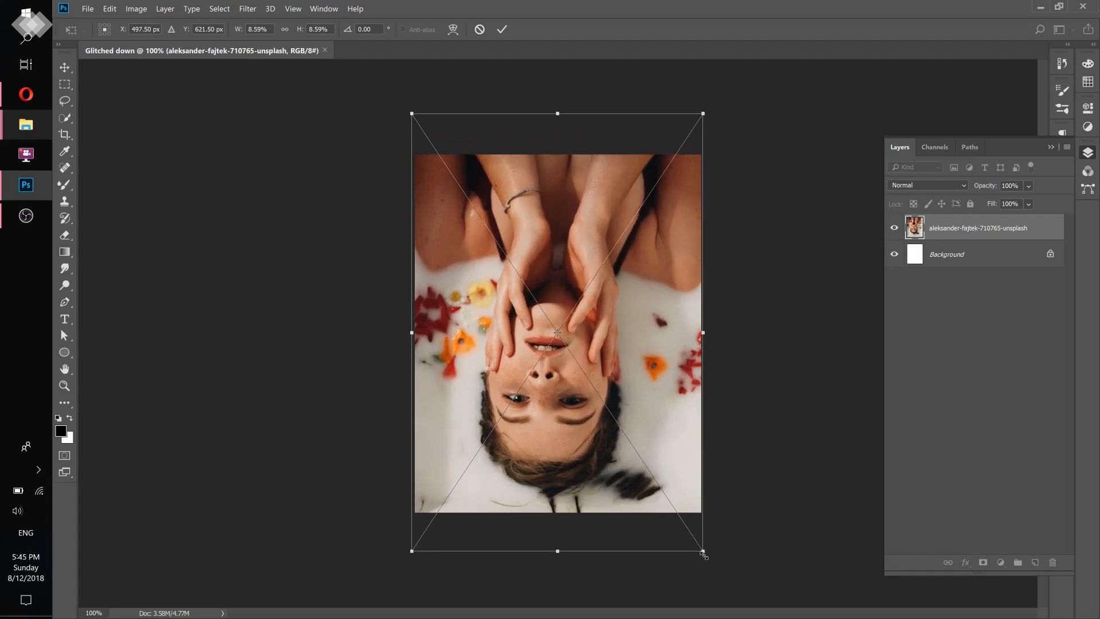
click(500, 30)
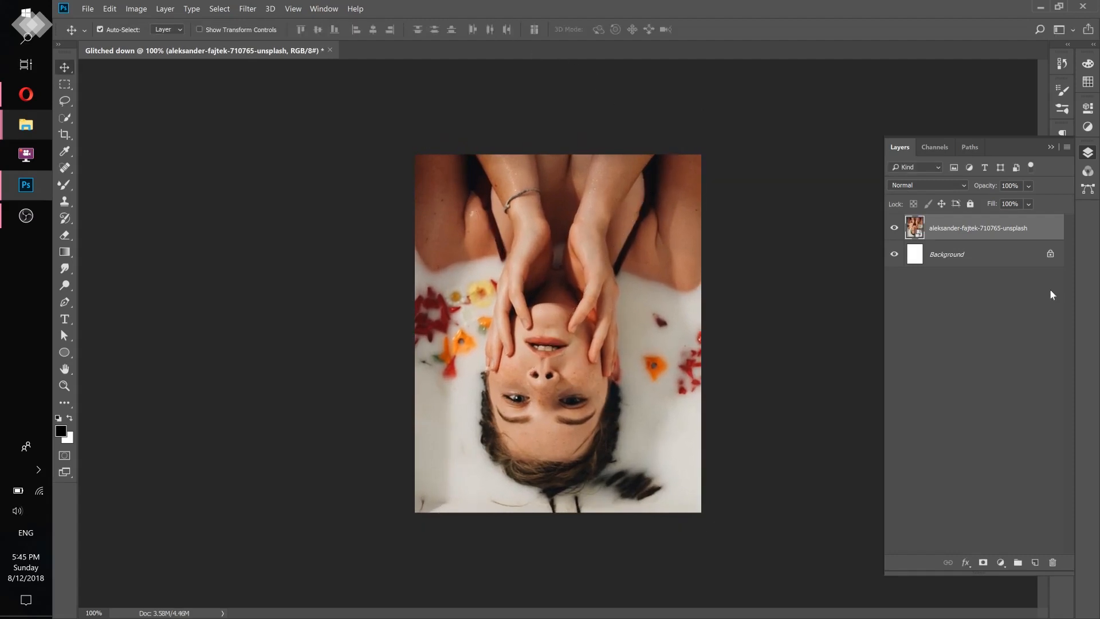
- Delete the Background layer and duplicate the photo layer beneath the original, keeping the original selected
drag(994, 257, 1052, 562)
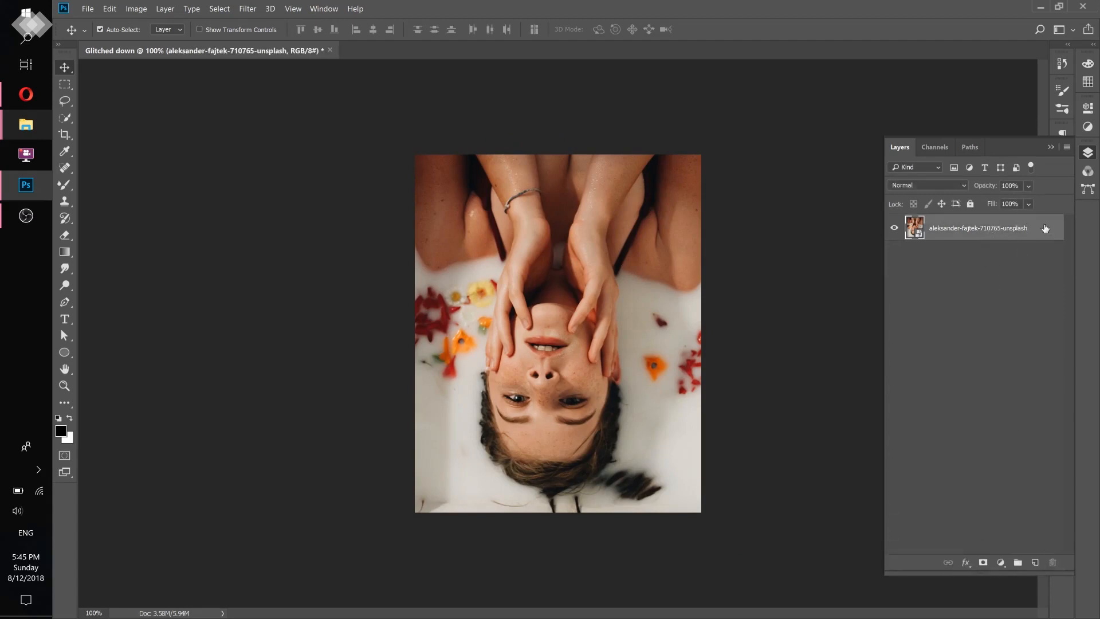
drag(1046, 228, 1040, 265)
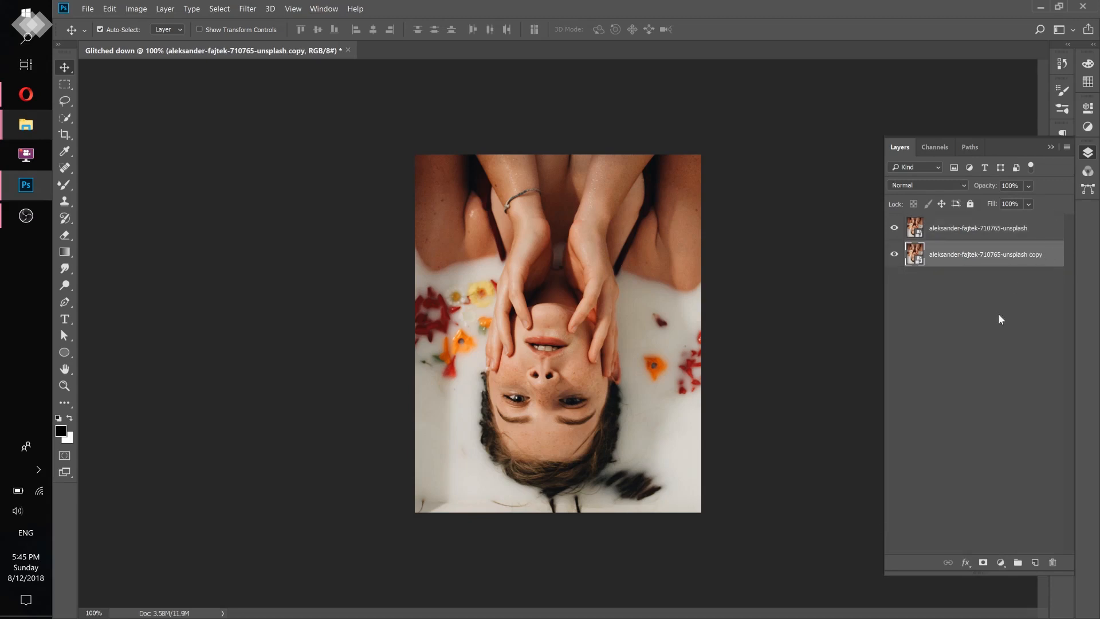
click(1042, 228)
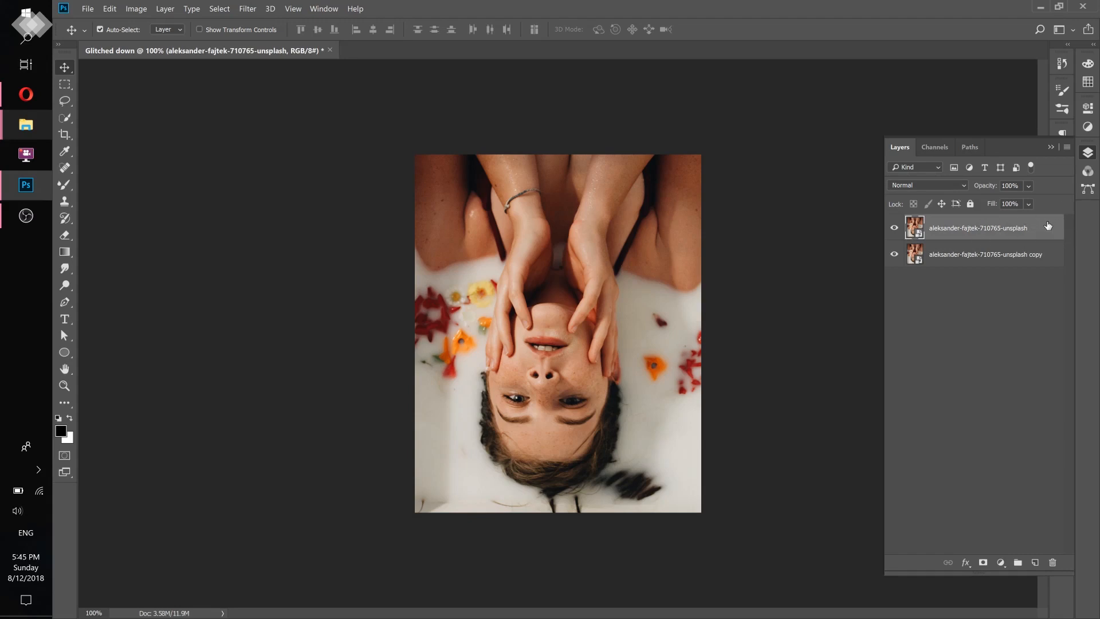
key(h)
double_click(1046, 223)
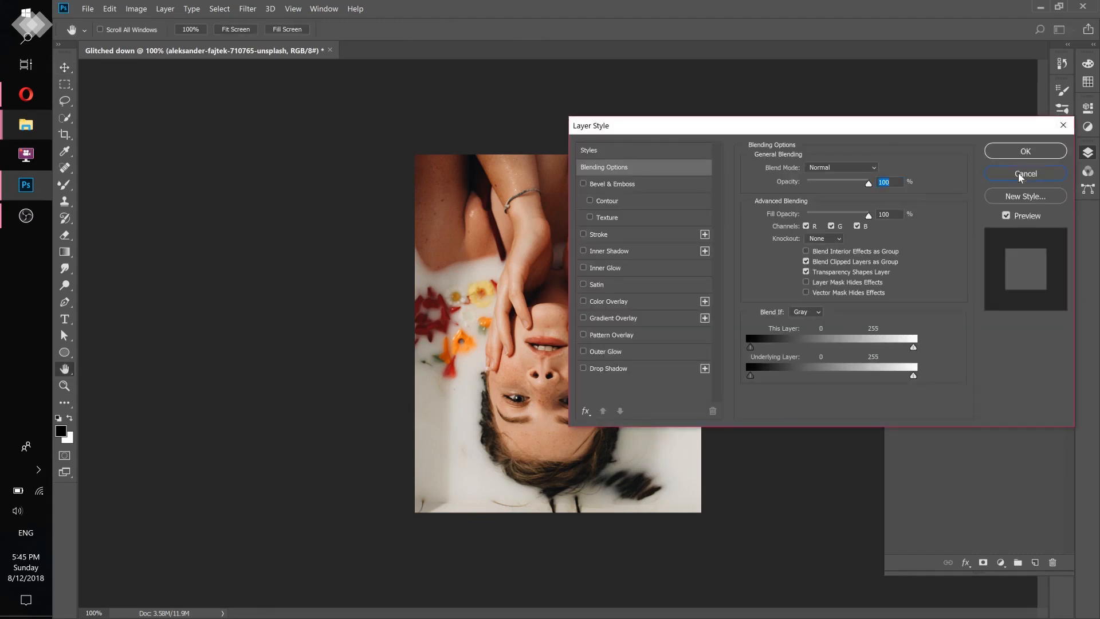
click(1019, 173)
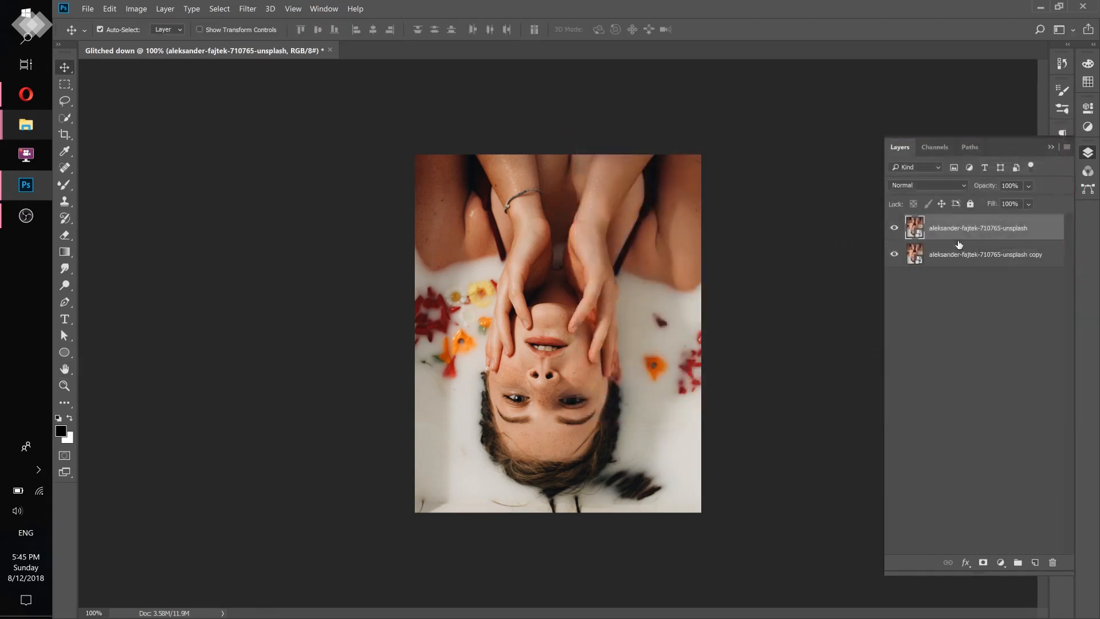
- Turn off the R channel in the blending options of the top photo layer
right_click(1040, 224)
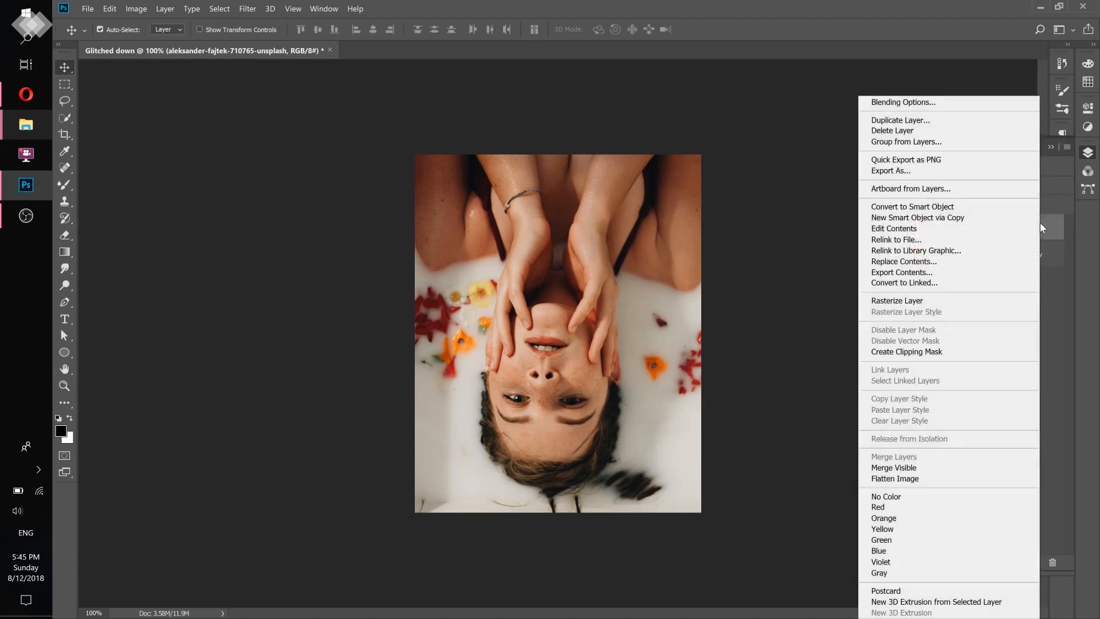
click(917, 103)
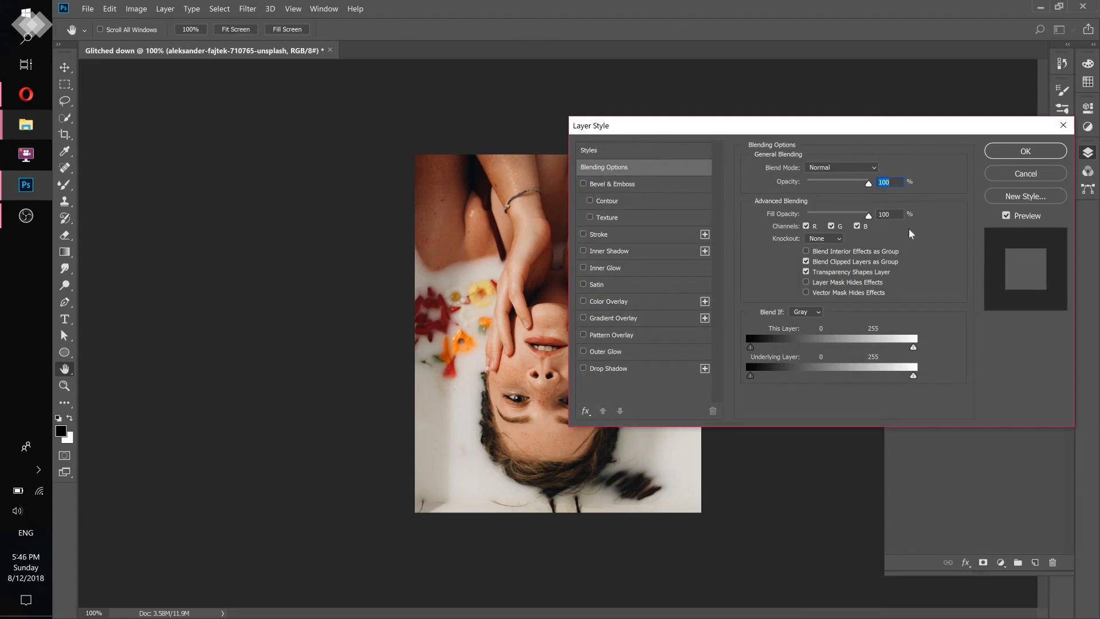
drag(803, 134, 850, 104)
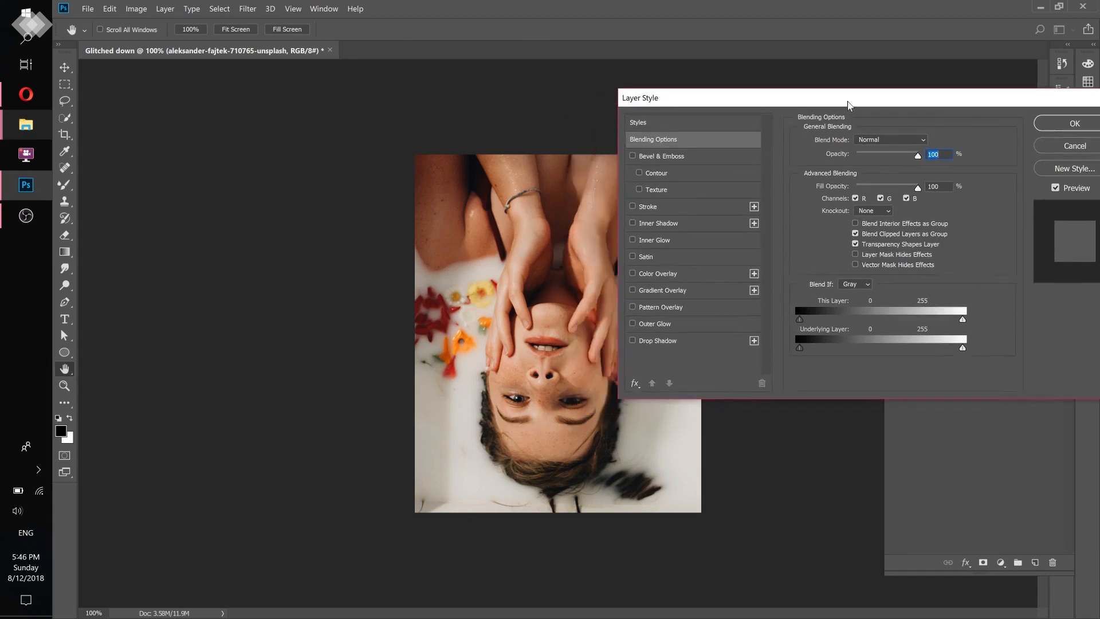
click(855, 198)
click(1058, 122)
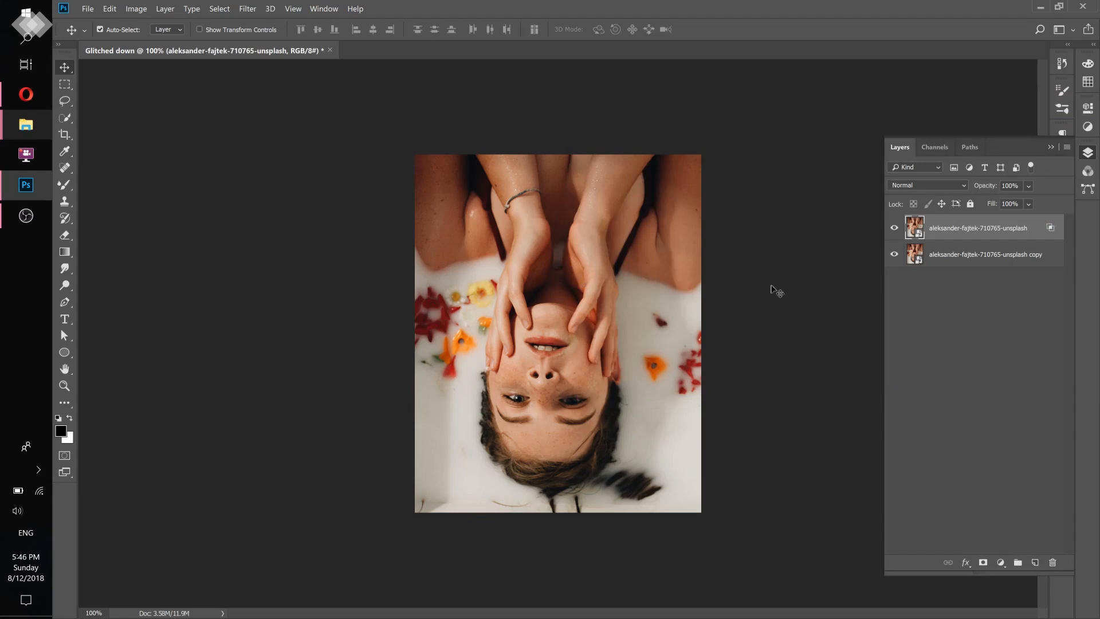
- Try shifting the top photo layer slightly to the right to split the colours, and undo the move
drag(553, 338, 566, 339)
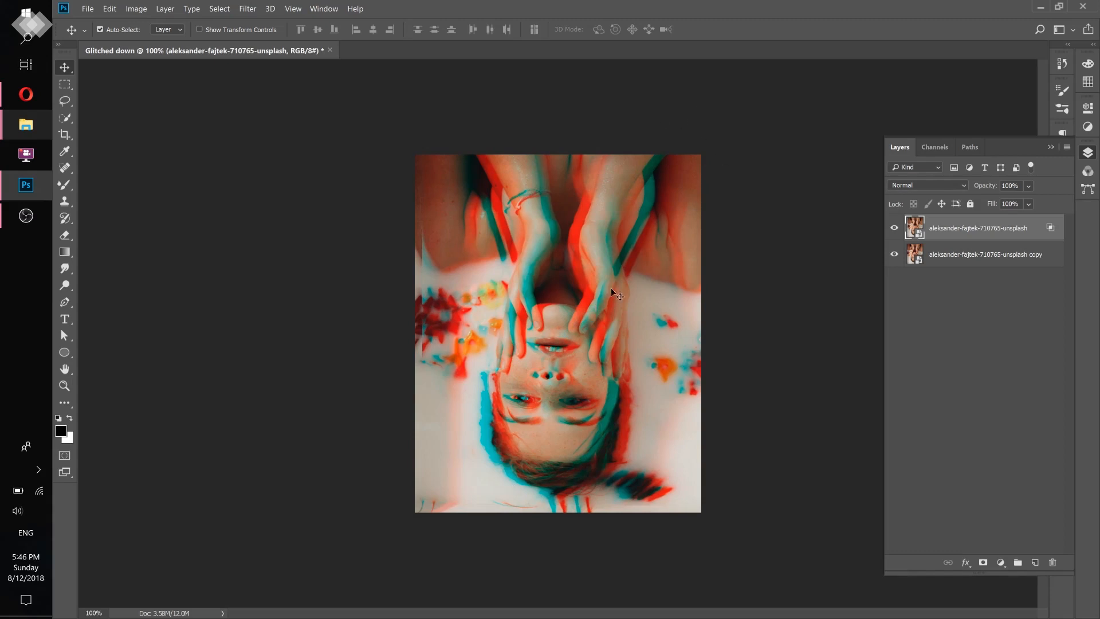
click(110, 8)
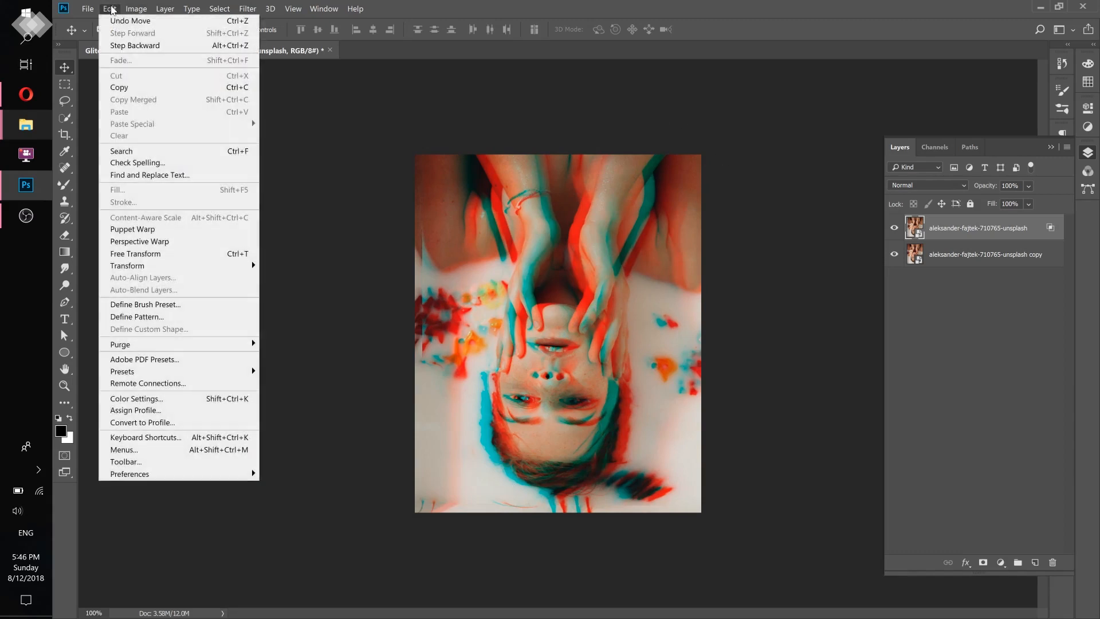
click(117, 23)
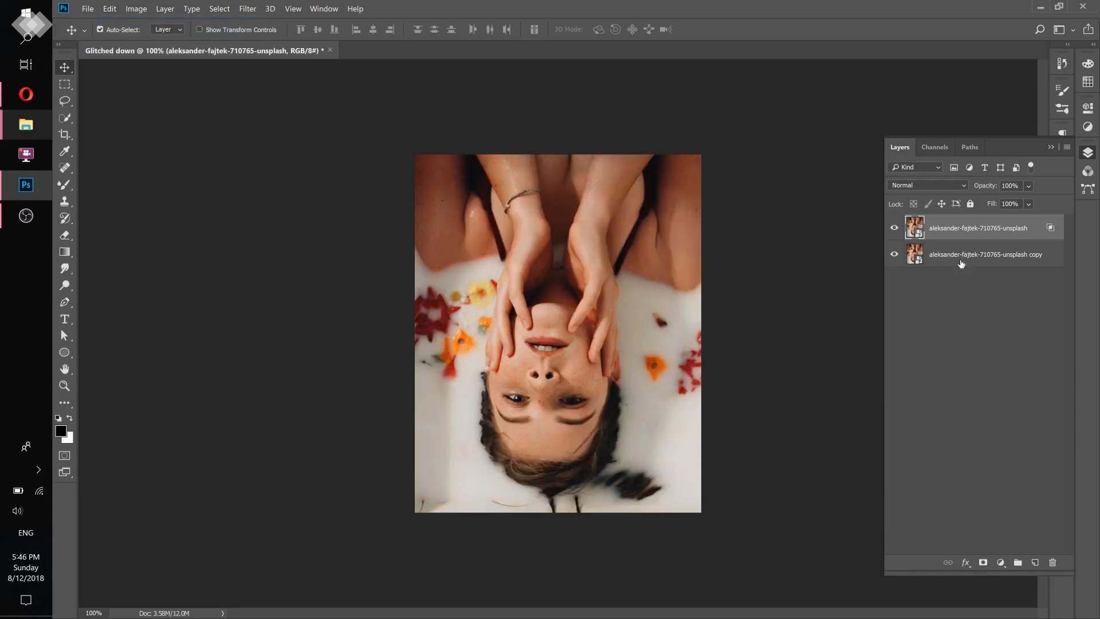
- Turn off the G channel in the blending options of the lower photo copy
click(1061, 254)
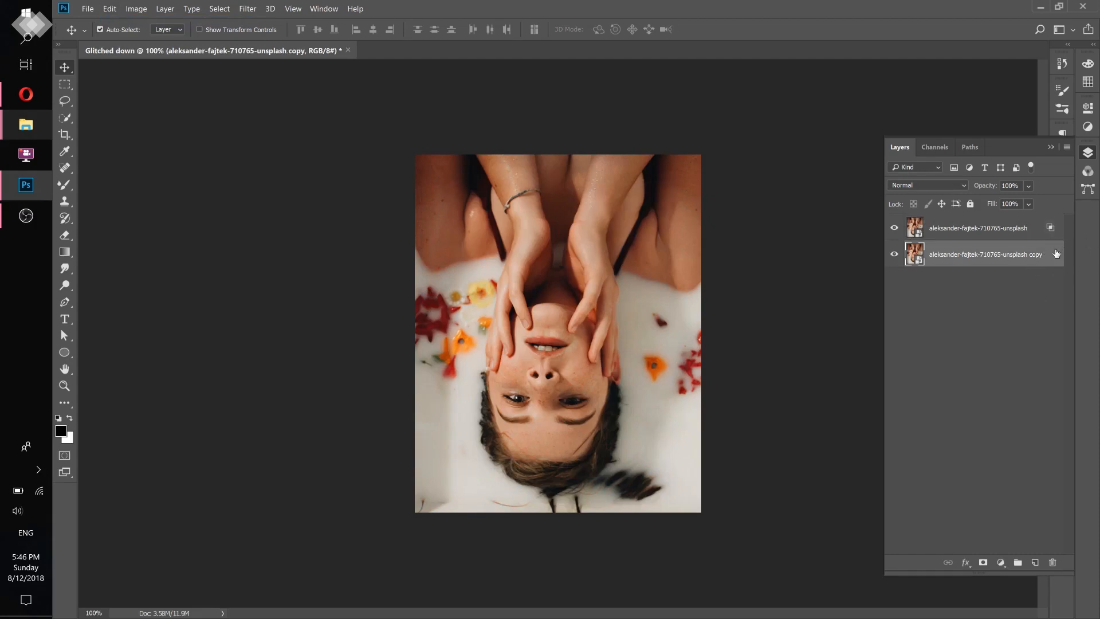
double_click(1021, 248)
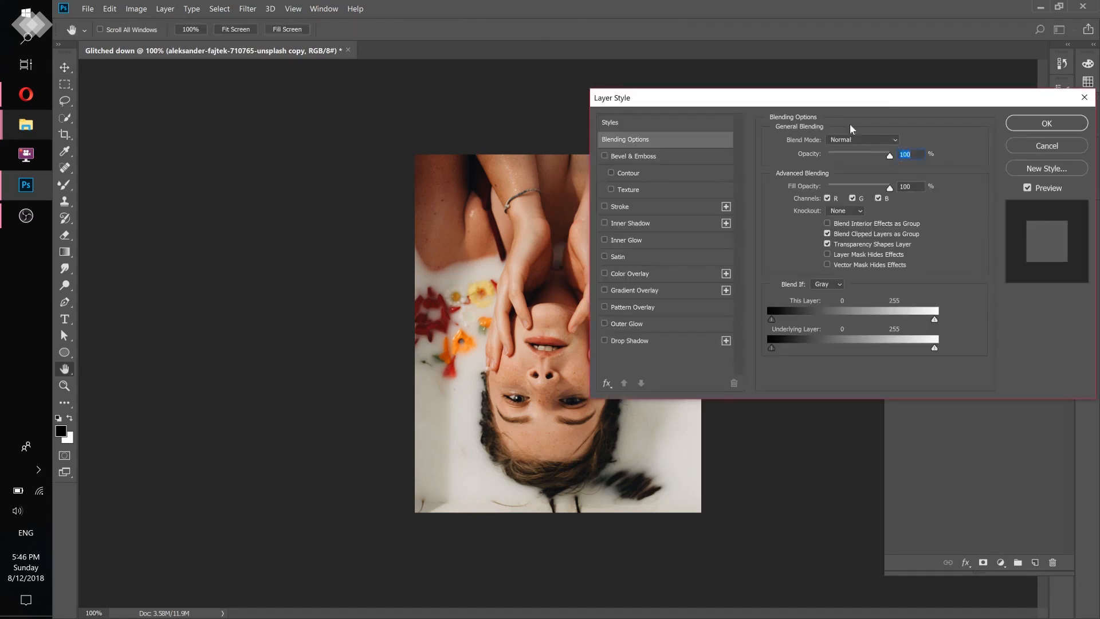
drag(832, 105, 826, 80)
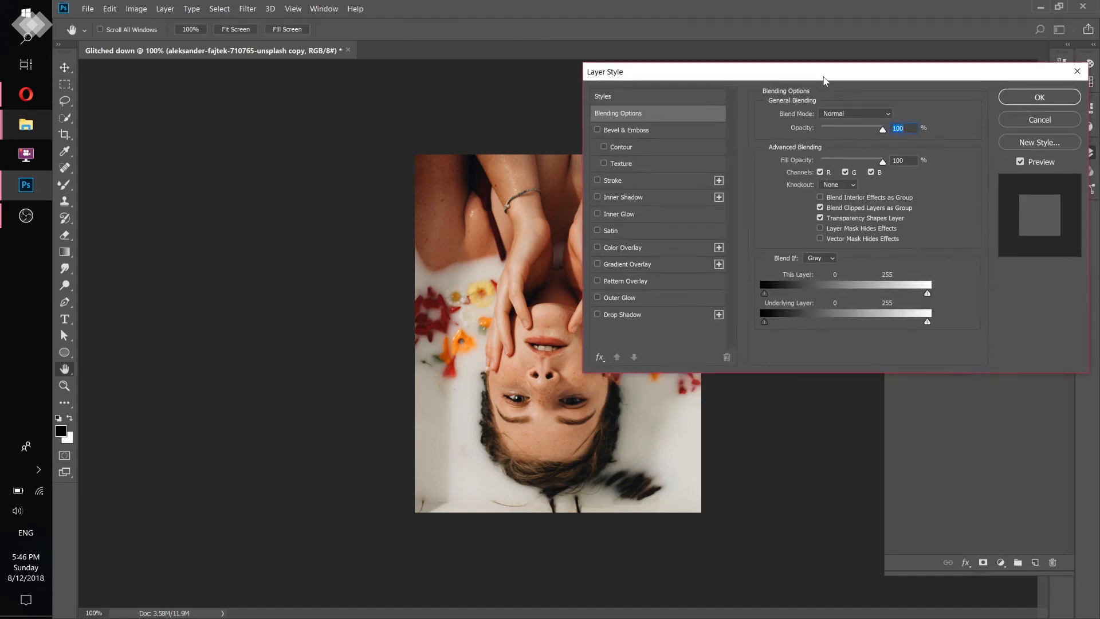
click(846, 172)
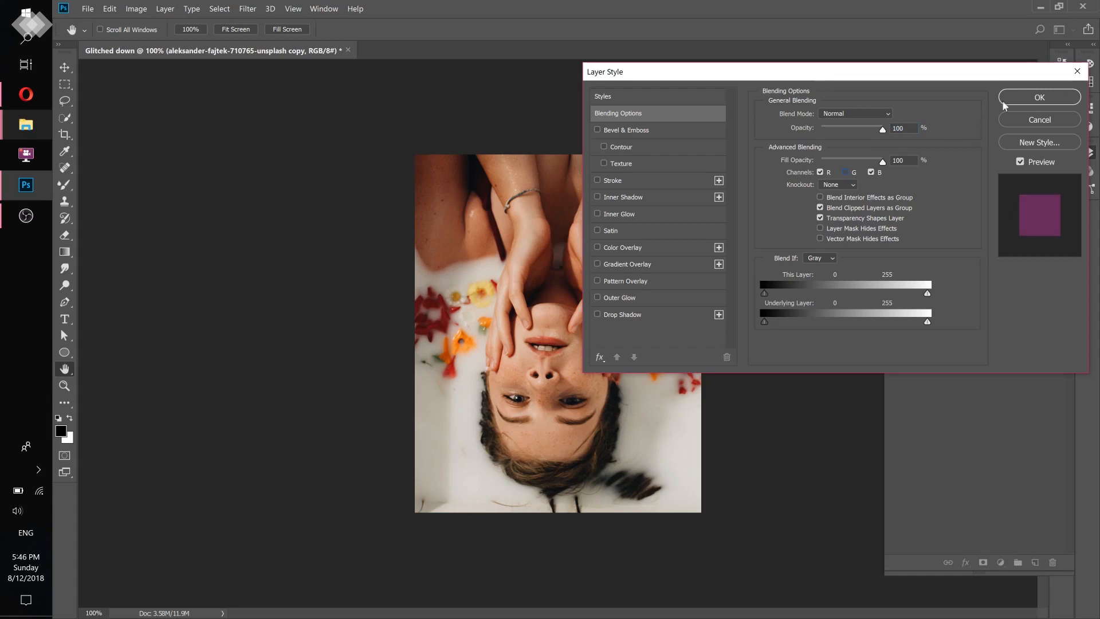
click(1035, 98)
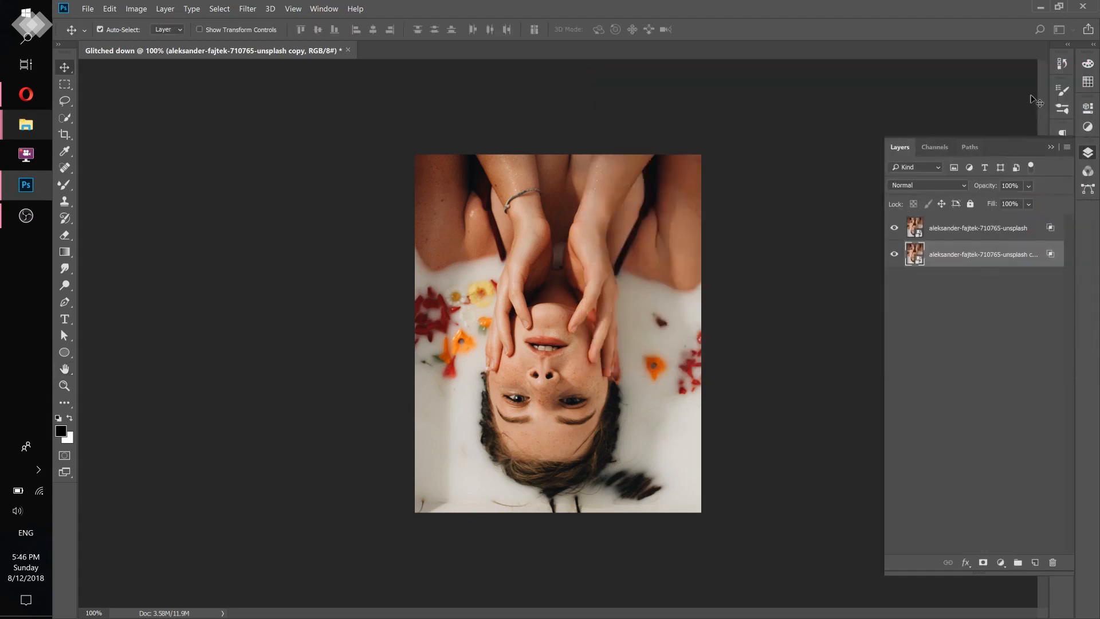
- Shift the top photo layer slightly to the right for a colour split and compare it with the reference post in the Opera browser
click(1007, 224)
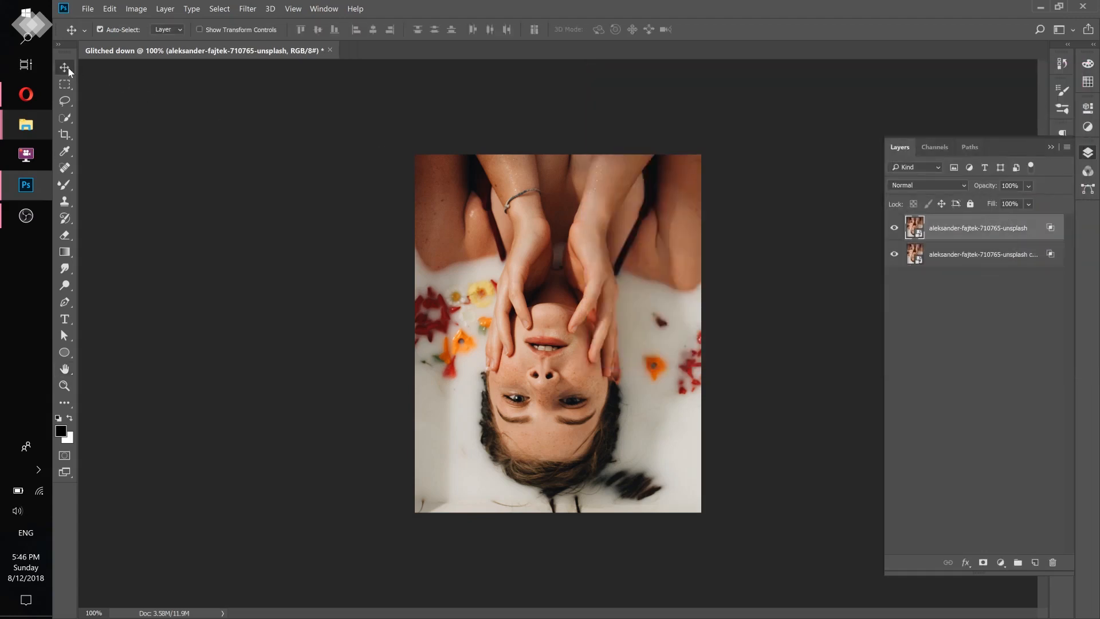
drag(524, 274, 533, 277)
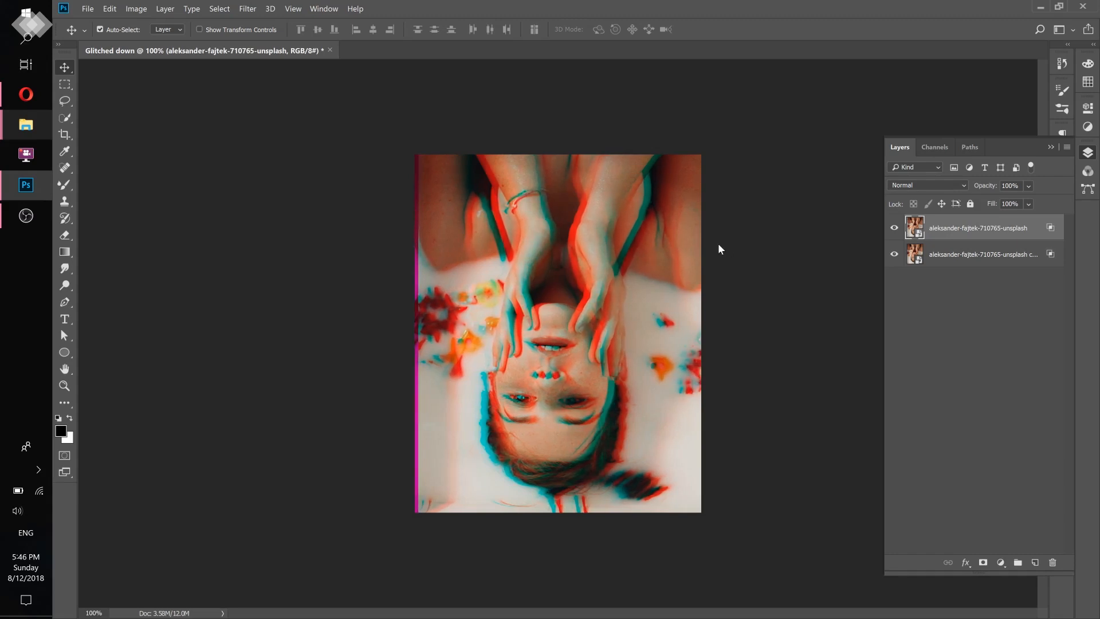
click(12, 86)
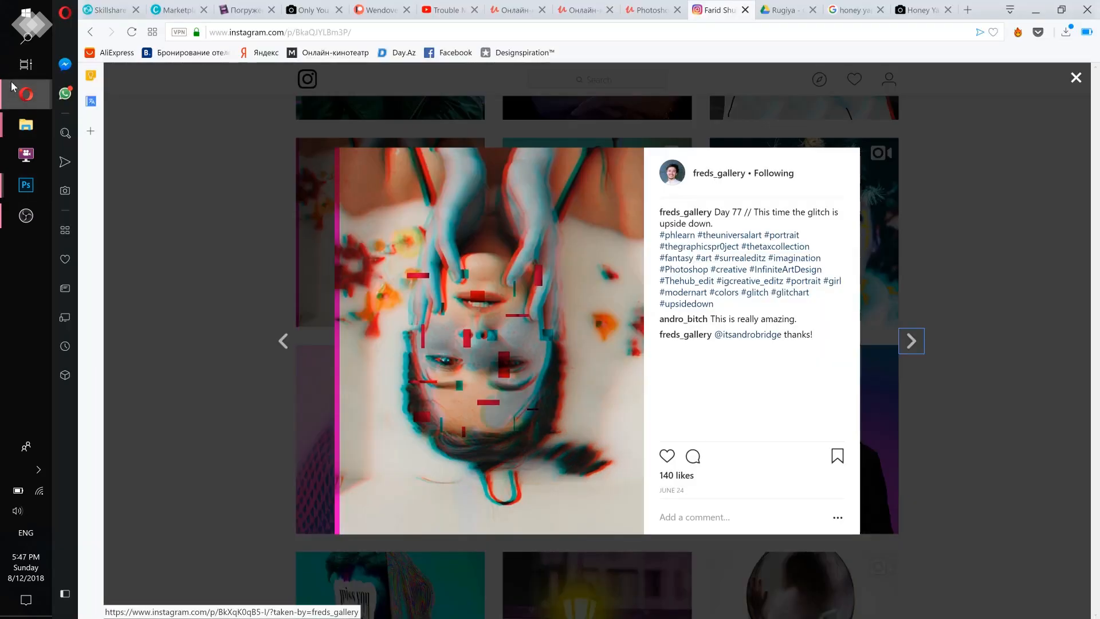
click(30, 189)
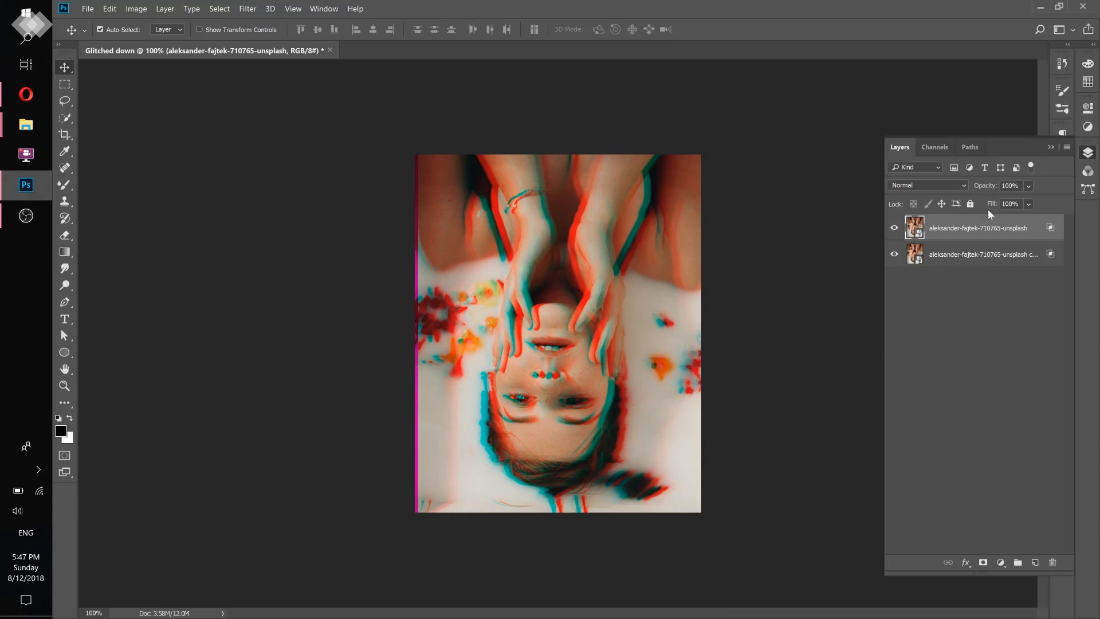
- Convert both photo layers together into one smart object and check it by toggling its visibility
shift+click(1025, 254)
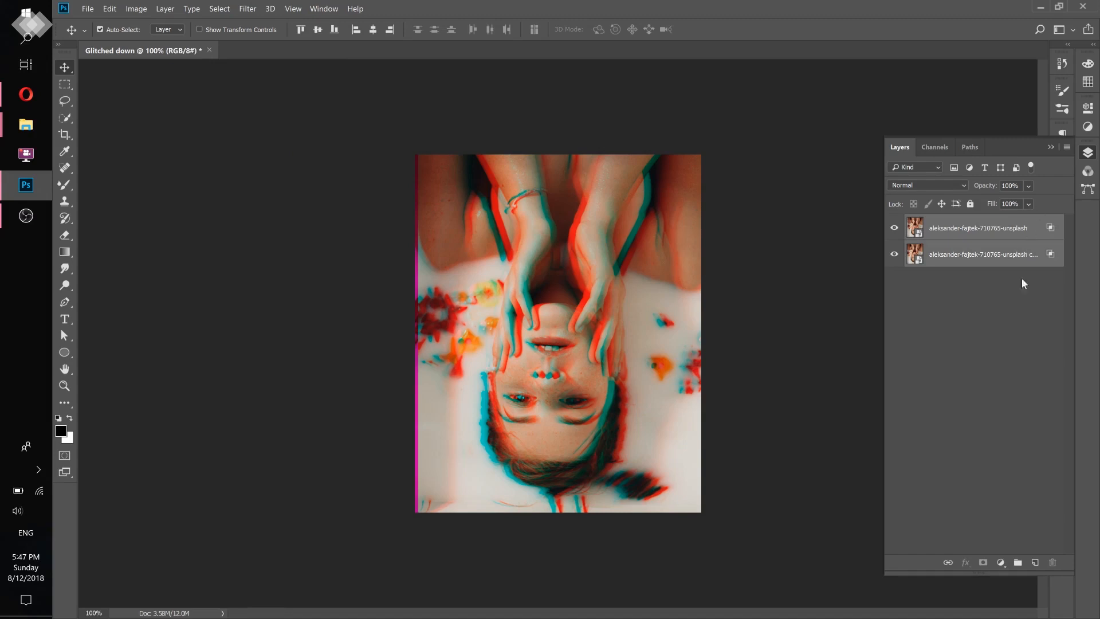
right_click(1031, 230)
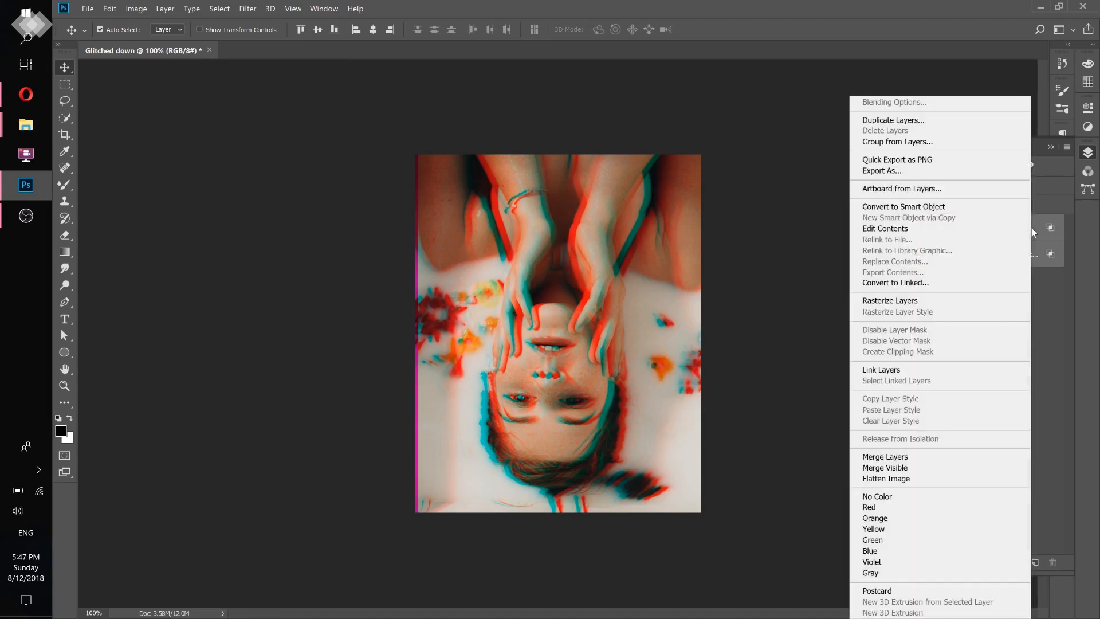
click(912, 208)
click(894, 231)
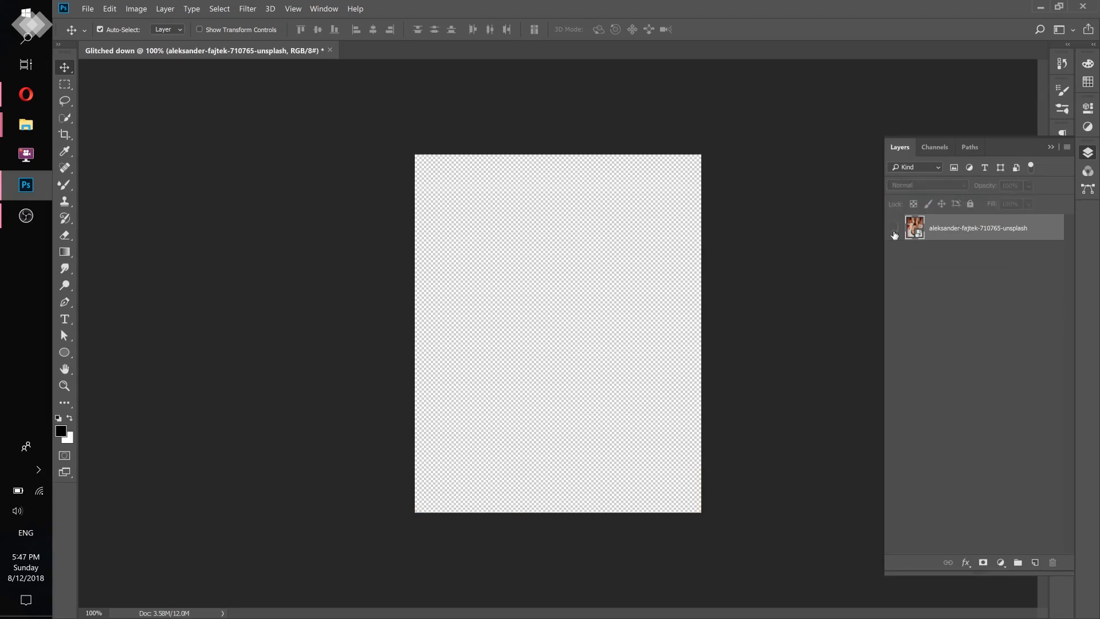
click(894, 230)
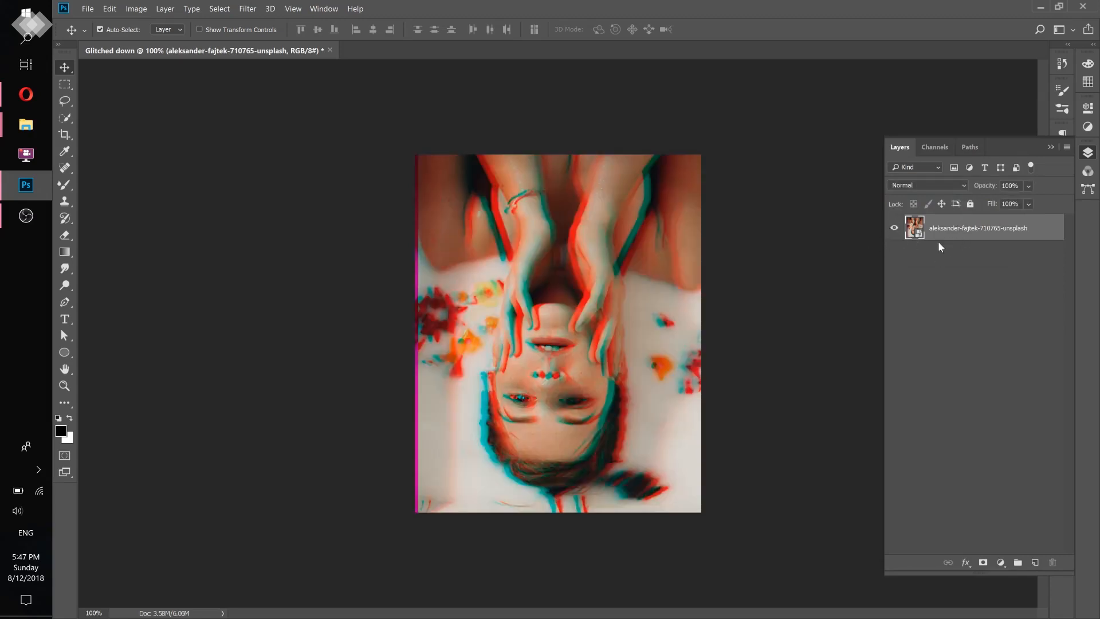
- Duplicate the smart object layer, keep the upper one selected, and check the finished reference post in the Opera browser before returning to Photoshop
drag(965, 237, 967, 283)
click(965, 229)
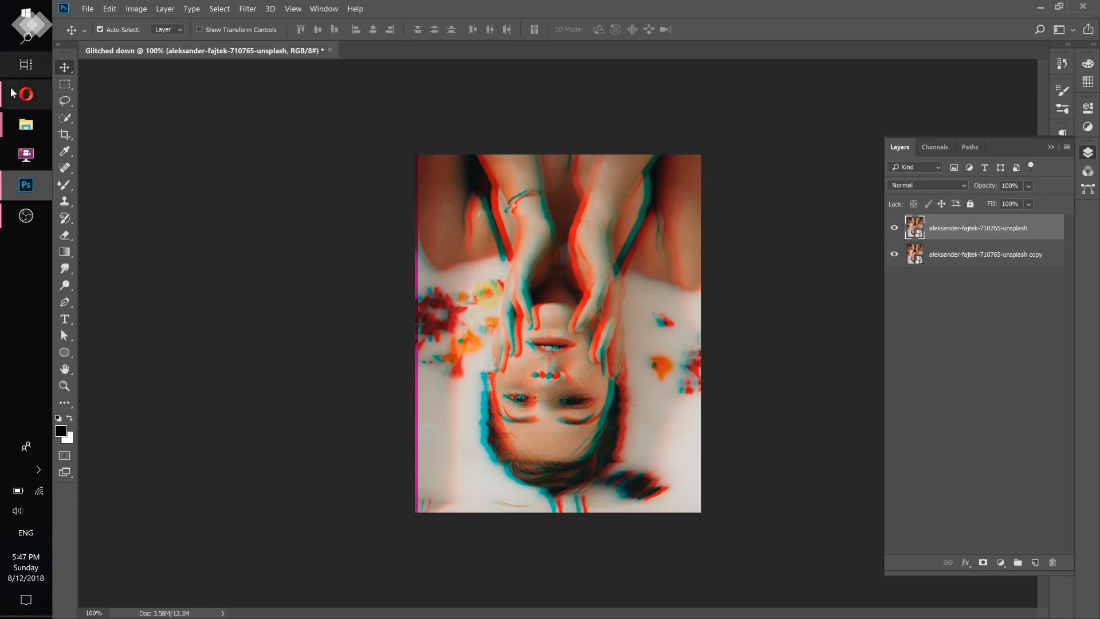
click(38, 100)
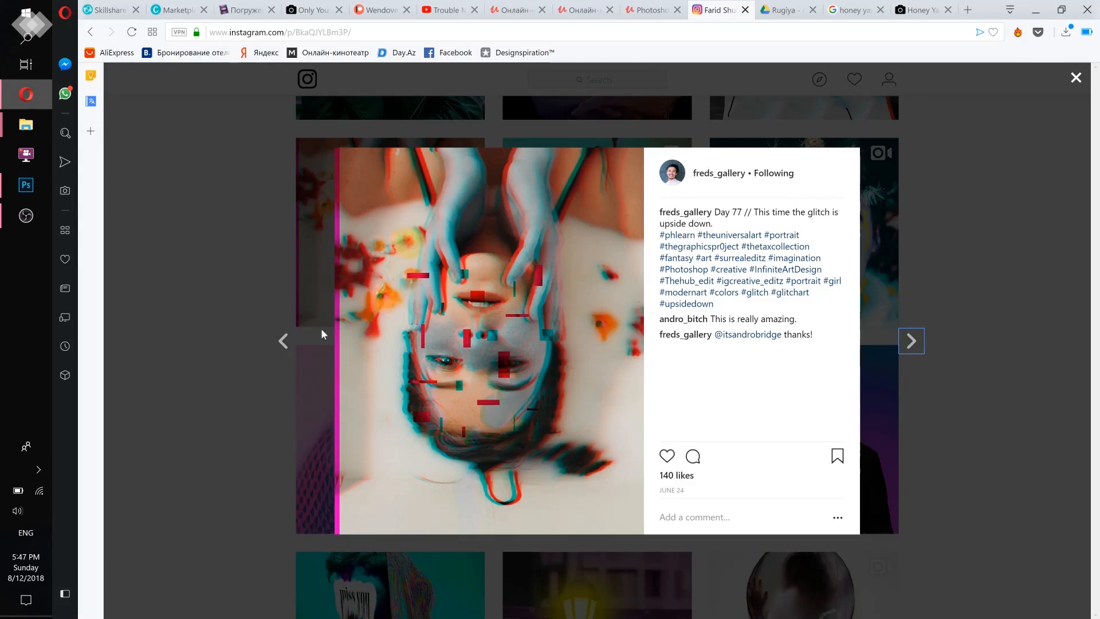
click(26, 185)
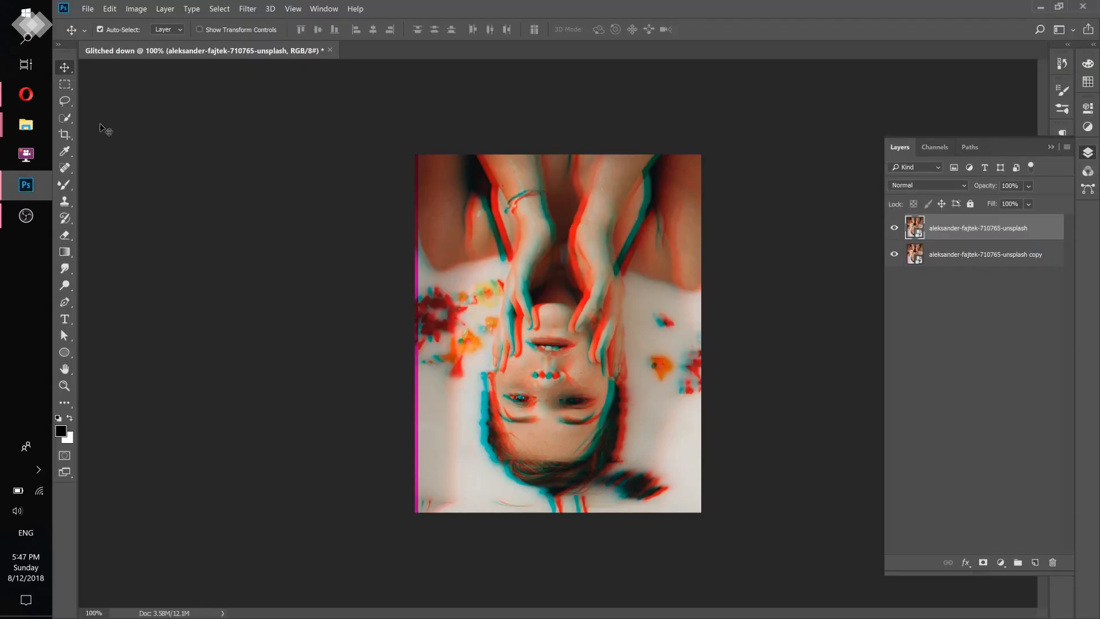
- Mask the upper photo layer to ten small rectangles selected across the face and arms, and check the pieces by hiding the lower layer temporarily
click(65, 86)
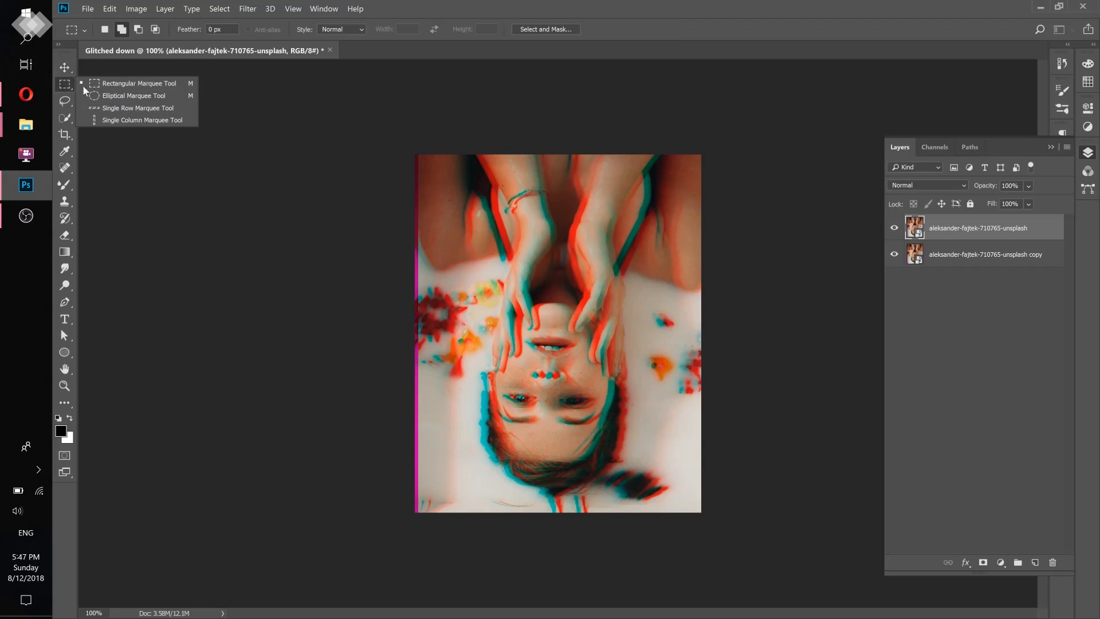
click(116, 85)
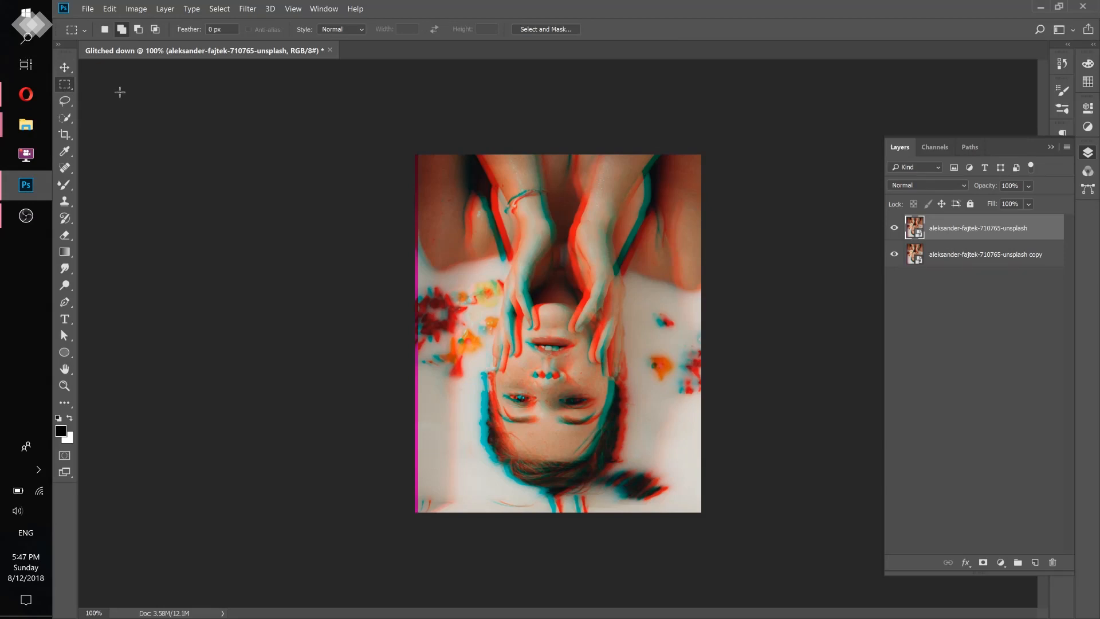
click(121, 30)
drag(486, 332, 521, 338)
drag(621, 368, 613, 393)
drag(521, 406, 538, 393)
drag(608, 251, 614, 281)
drag(521, 248, 535, 263)
drag(580, 437, 590, 421)
drag(519, 469, 518, 469)
drag(580, 349, 564, 336)
mouse_move(537, 431)
mouse_down()
mouse_move(542, 413)
mouse_move(531, 414)
mouse_up()
drag(584, 372, 542, 375)
click(984, 563)
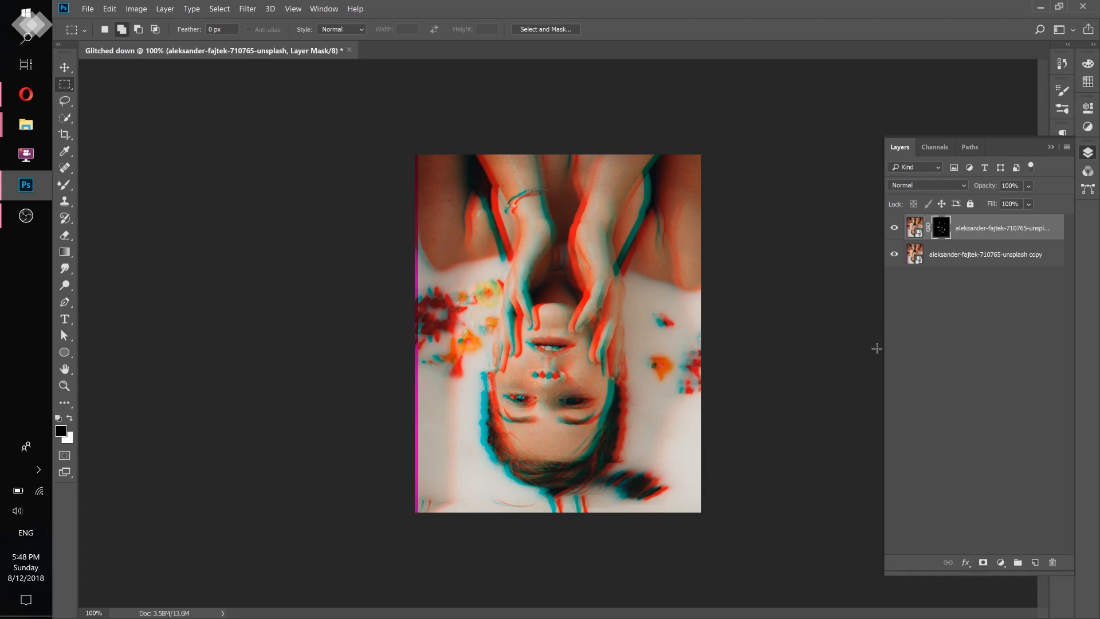
click(895, 257)
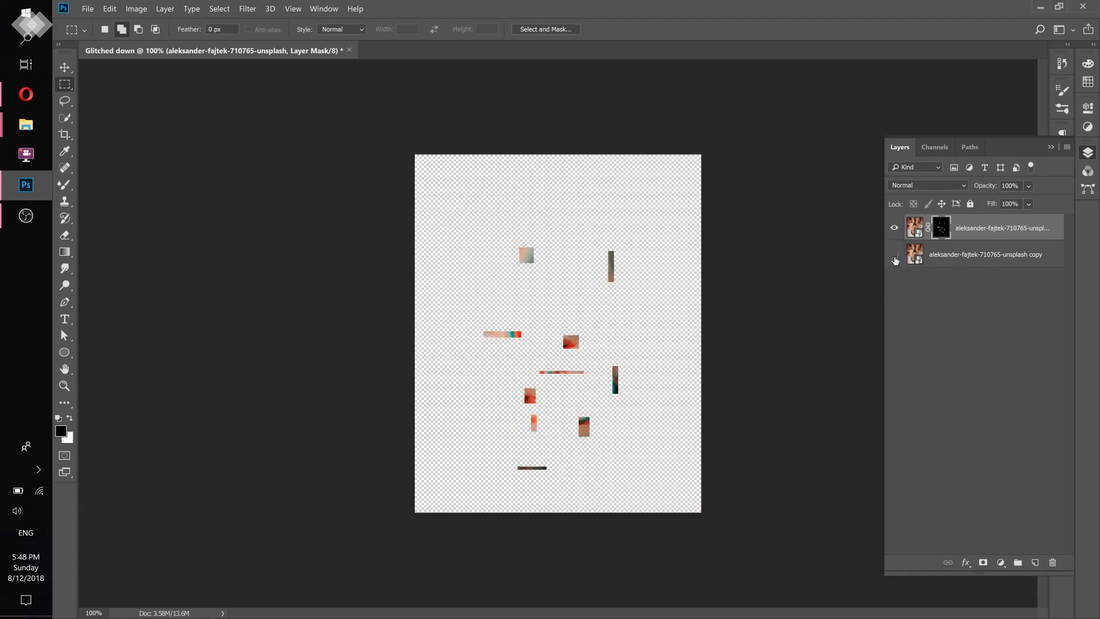
click(894, 255)
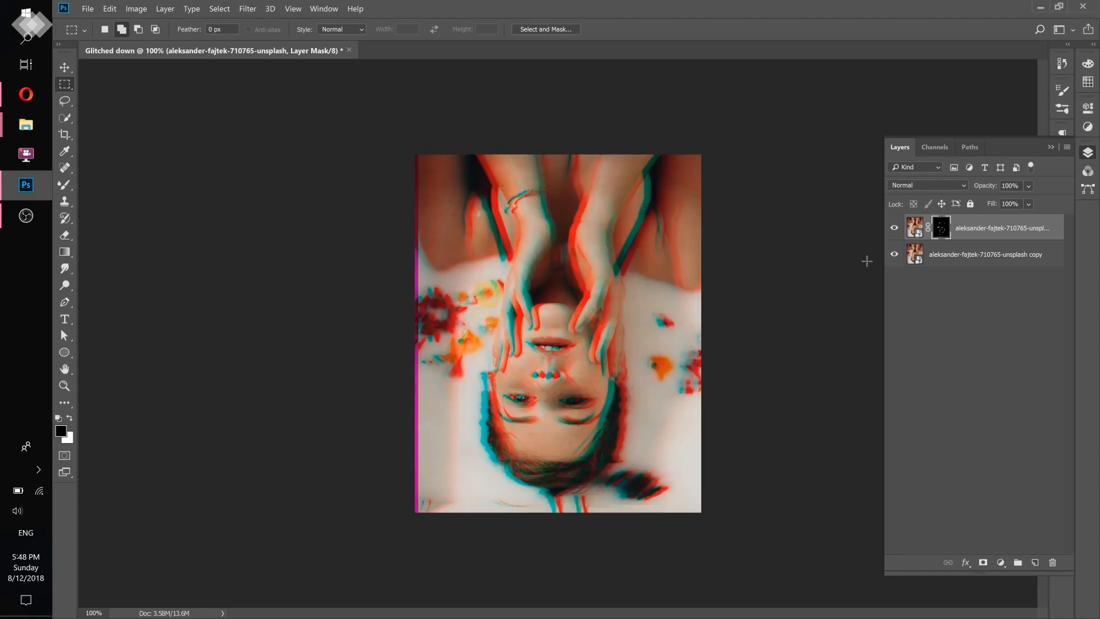
- Shift the masked photo layer slightly up and to the right with Free Transform
click(71, 68)
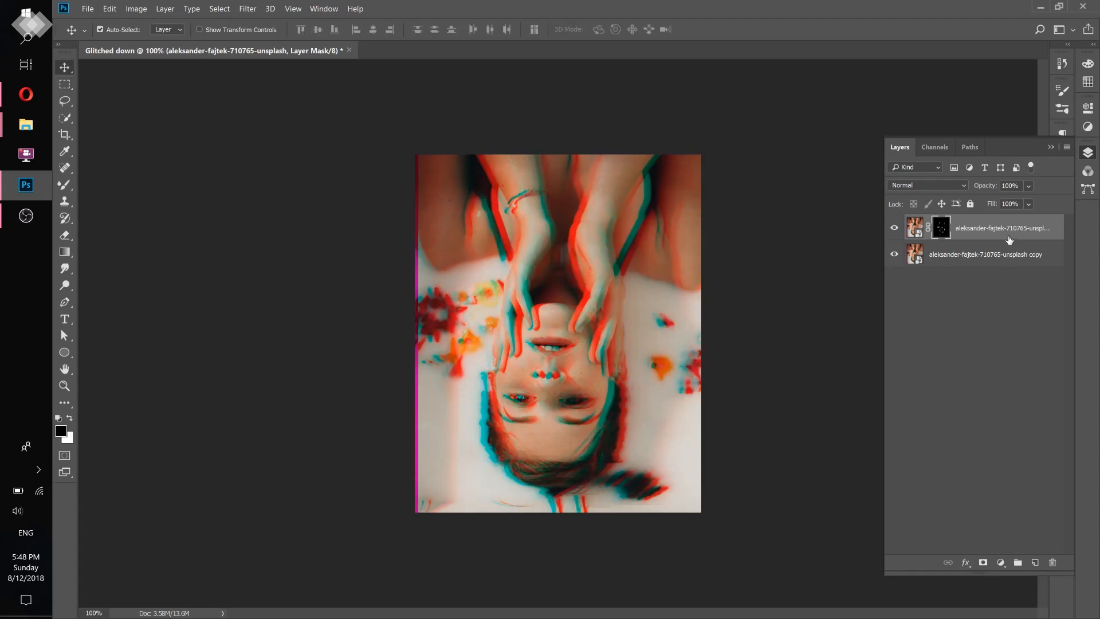
click(916, 226)
key(ctrl+z)
key(ctrl+t)
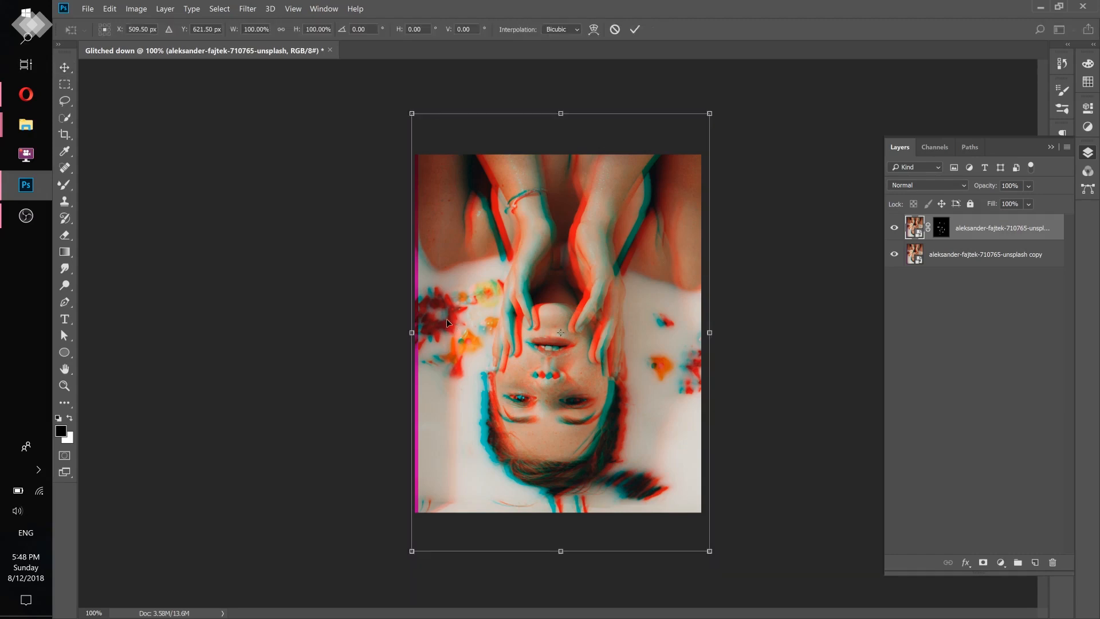
drag(556, 268, 563, 246)
click(638, 31)
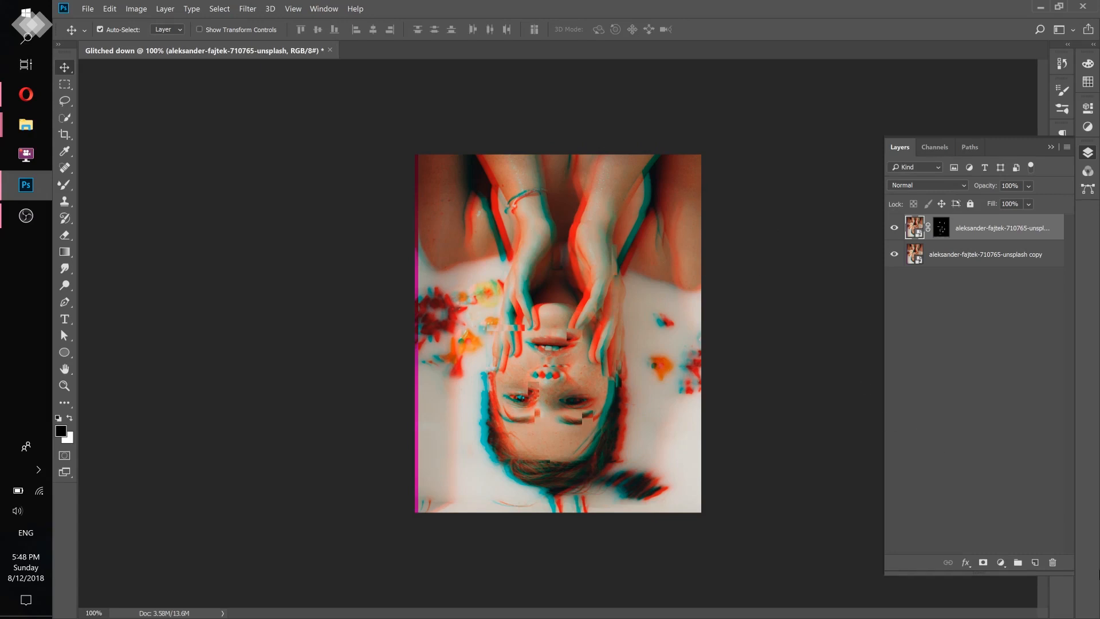
- Add a Hue/Saturation adjustment layer above the masked photo layer and set its Hue to -70
click(1001, 563)
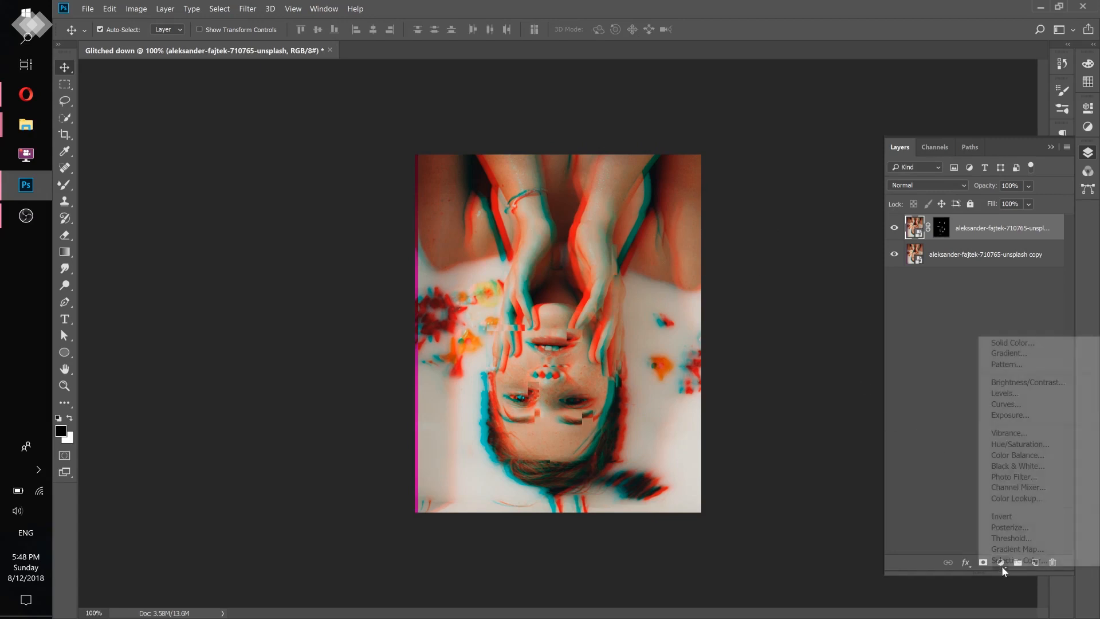
click(1054, 445)
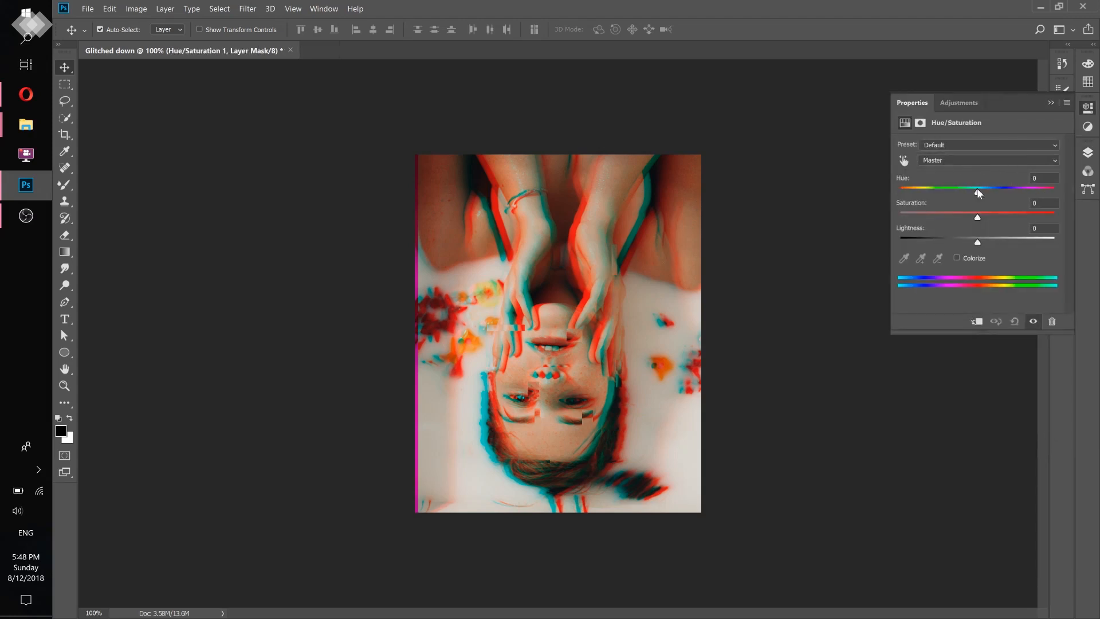
drag(979, 191, 935, 192)
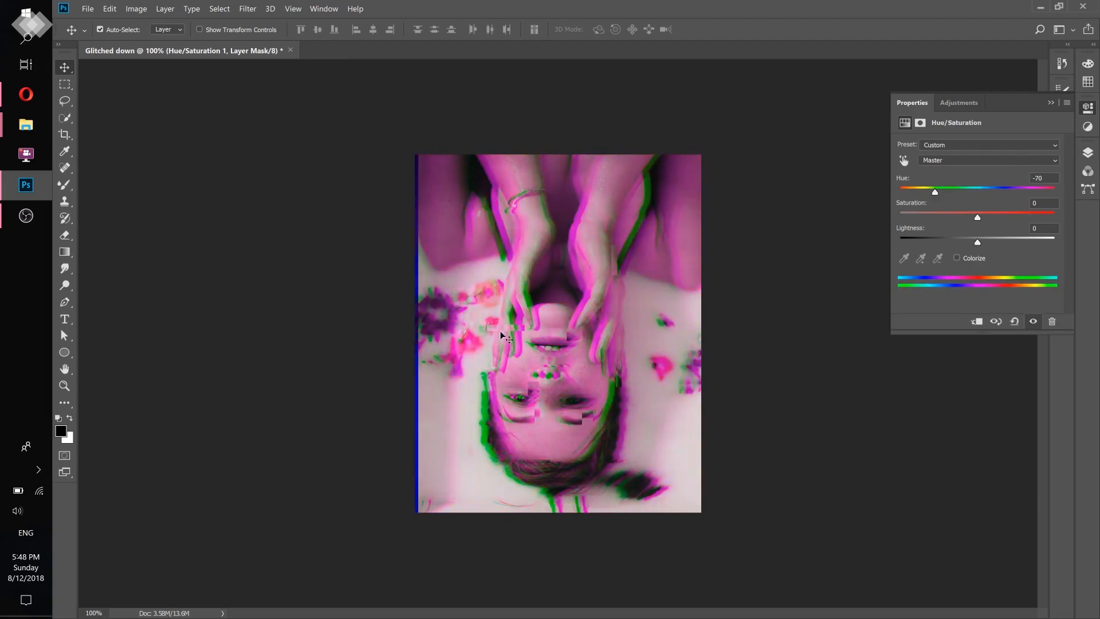
- Clip the Hue/Saturation adjustment layer to the masked photo layer directly beneath it
click(1091, 155)
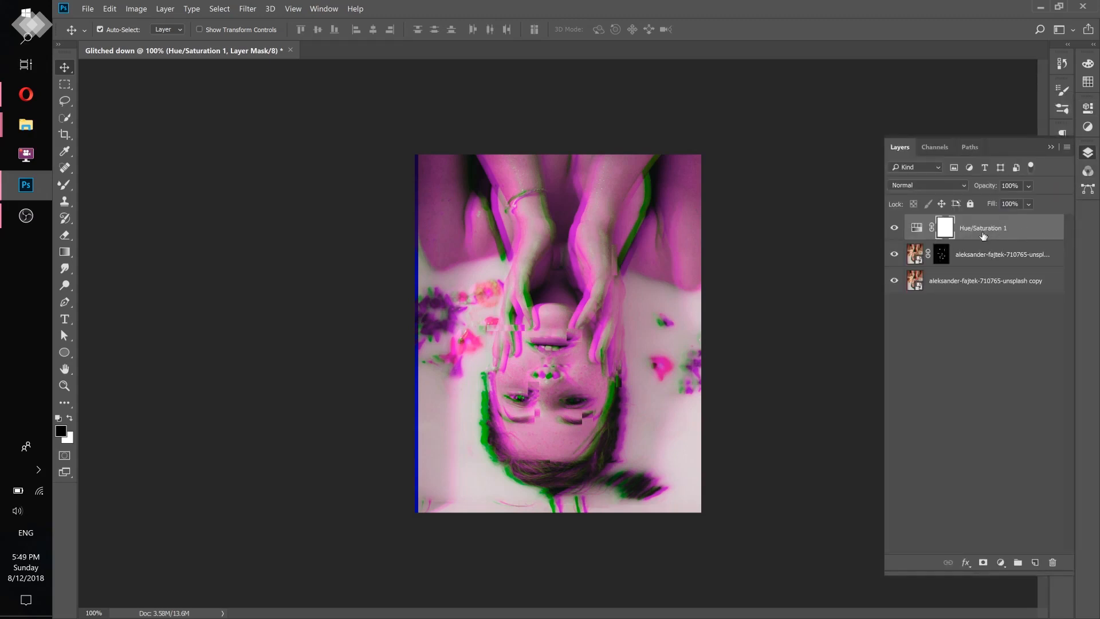
click(982, 254)
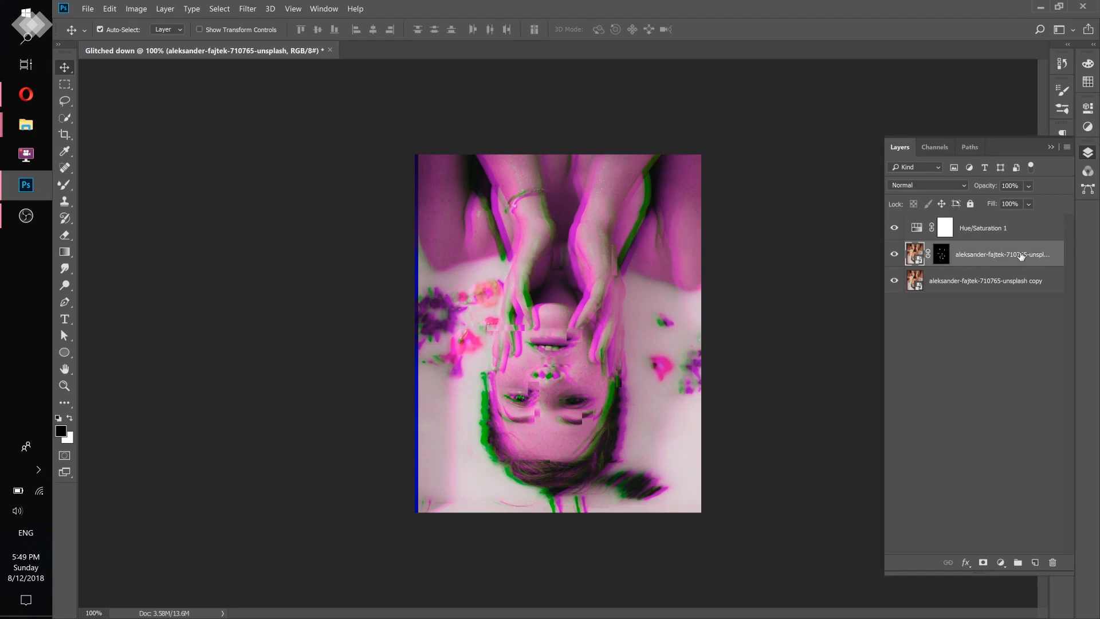
click(920, 230)
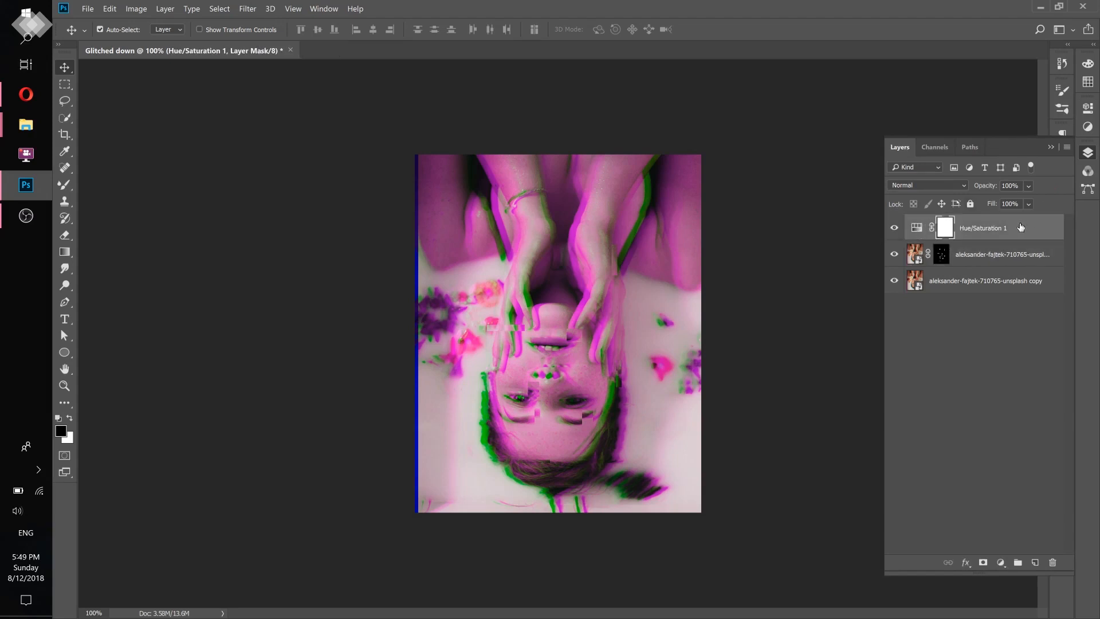
right_click(1031, 229)
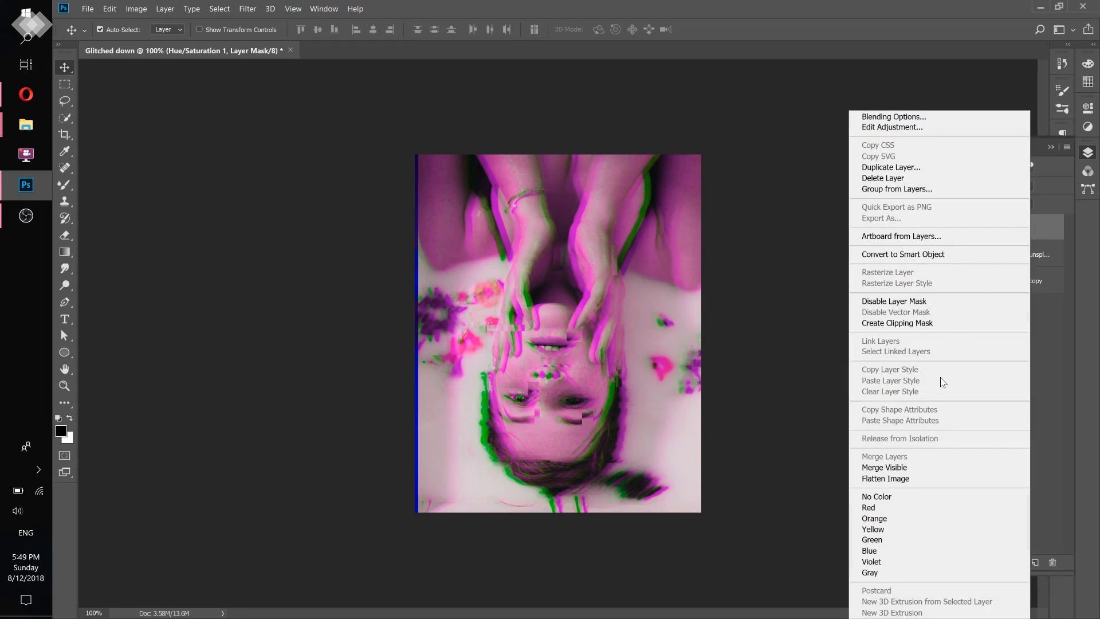
click(922, 324)
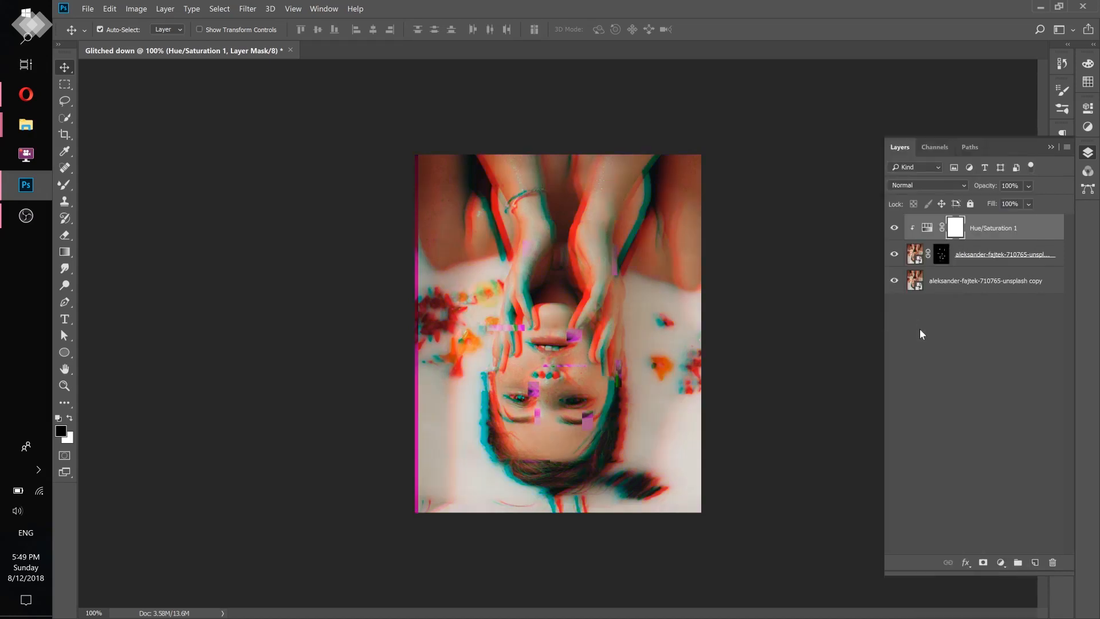
- Change the clipped Hue/Saturation adjustment to Hue +137 and Saturation +14
click(915, 259)
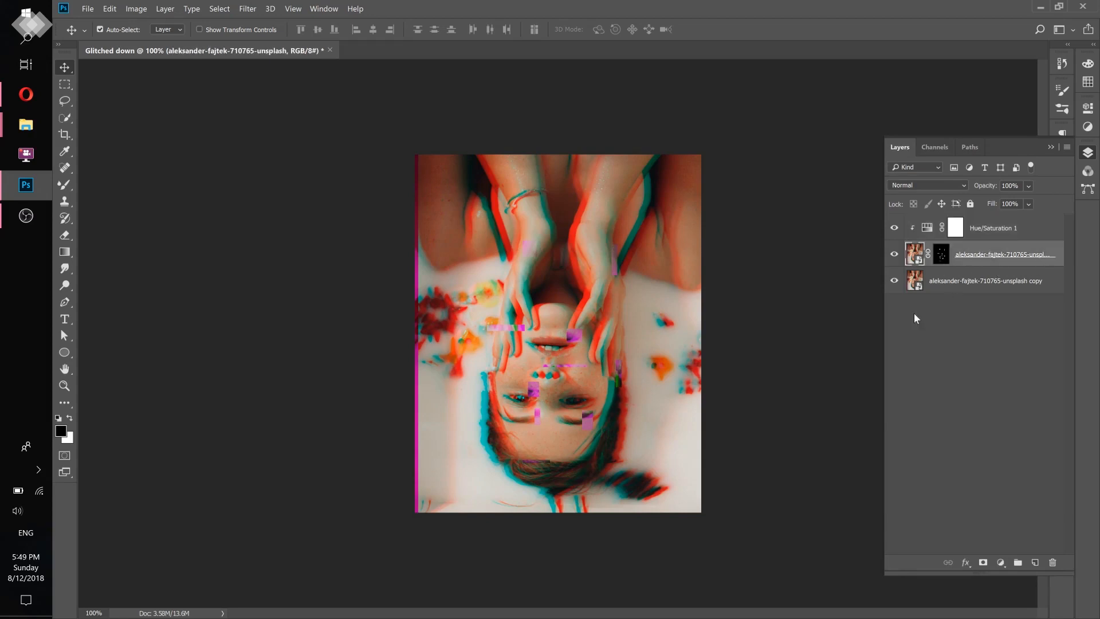
click(930, 228)
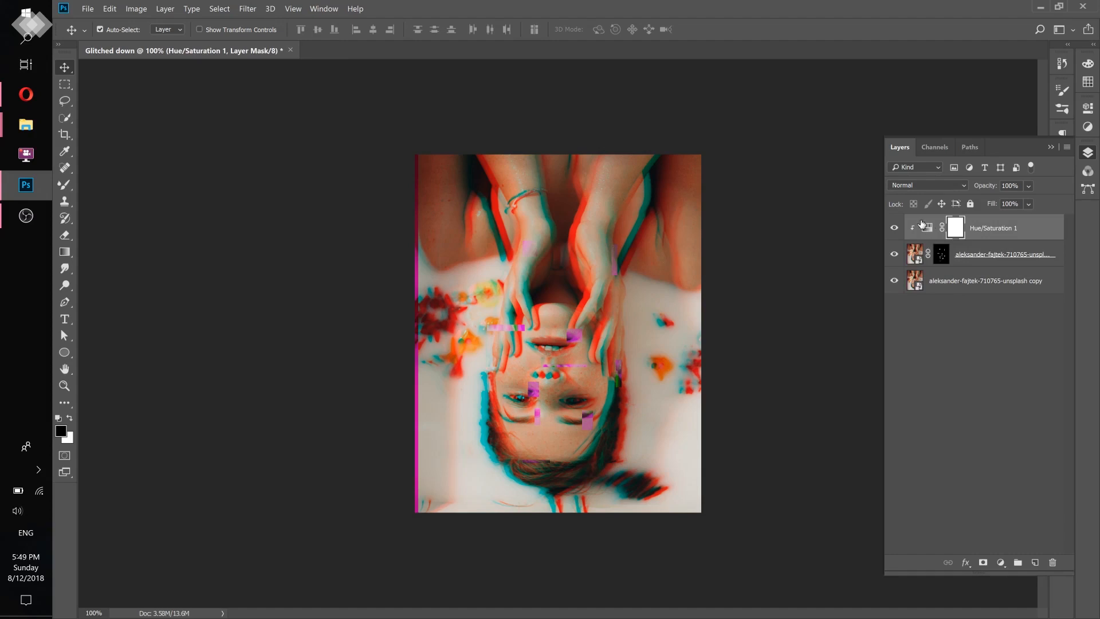
double_click(929, 228)
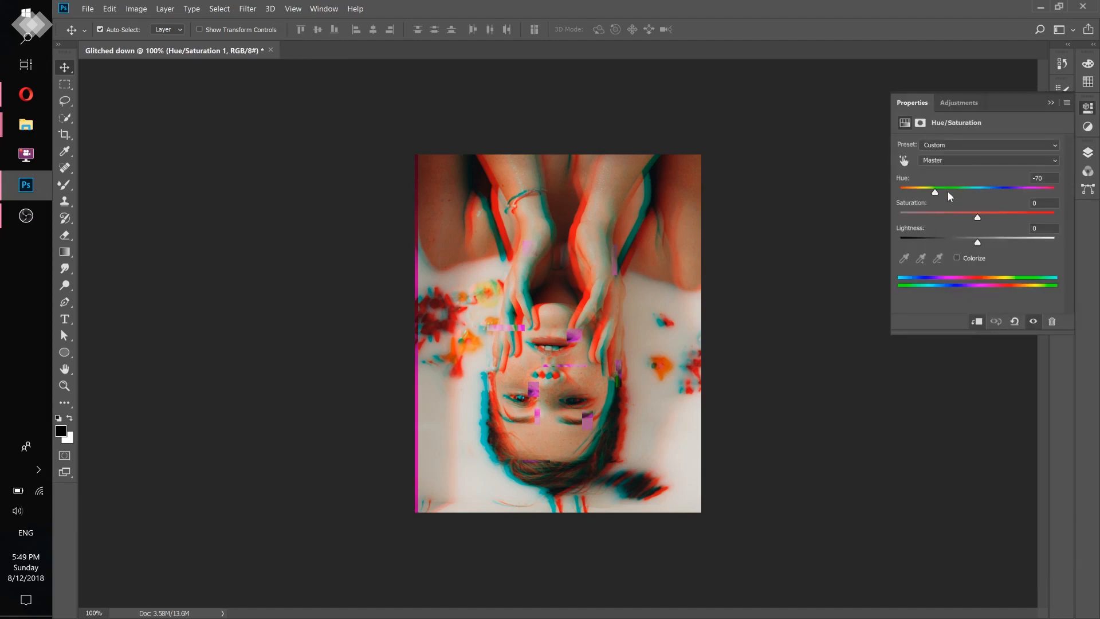
drag(948, 192, 909, 190)
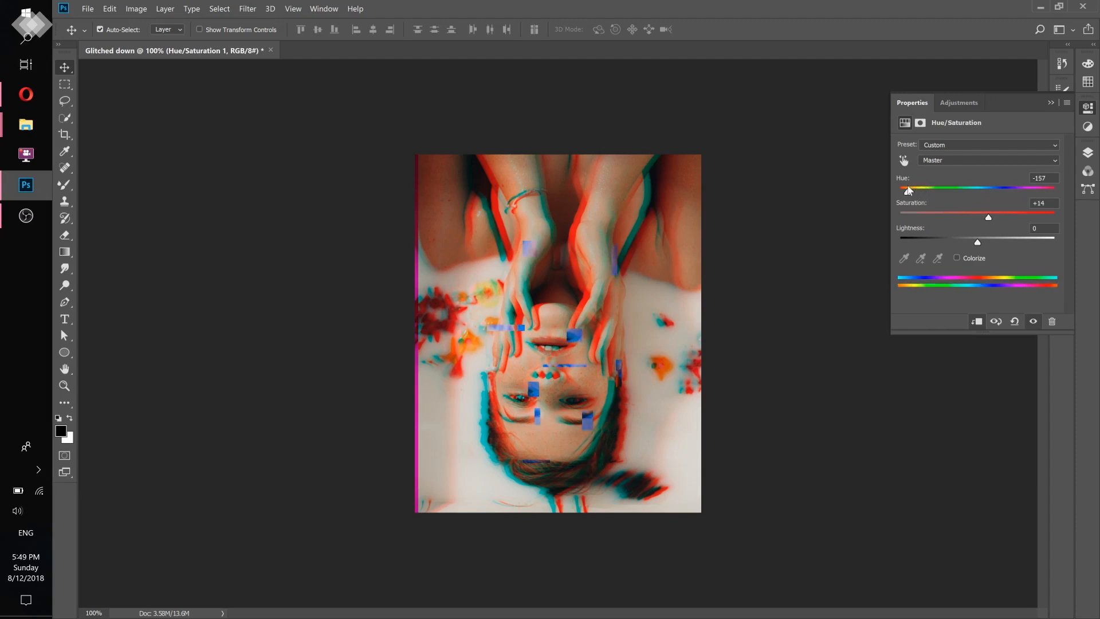
click(1041, 187)
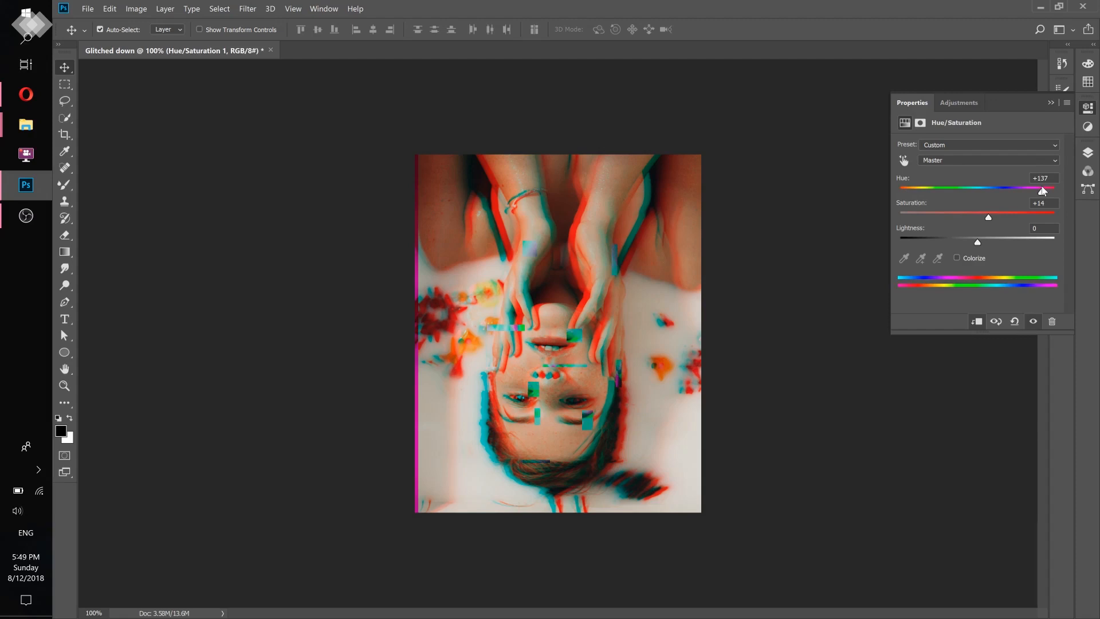
click(1087, 152)
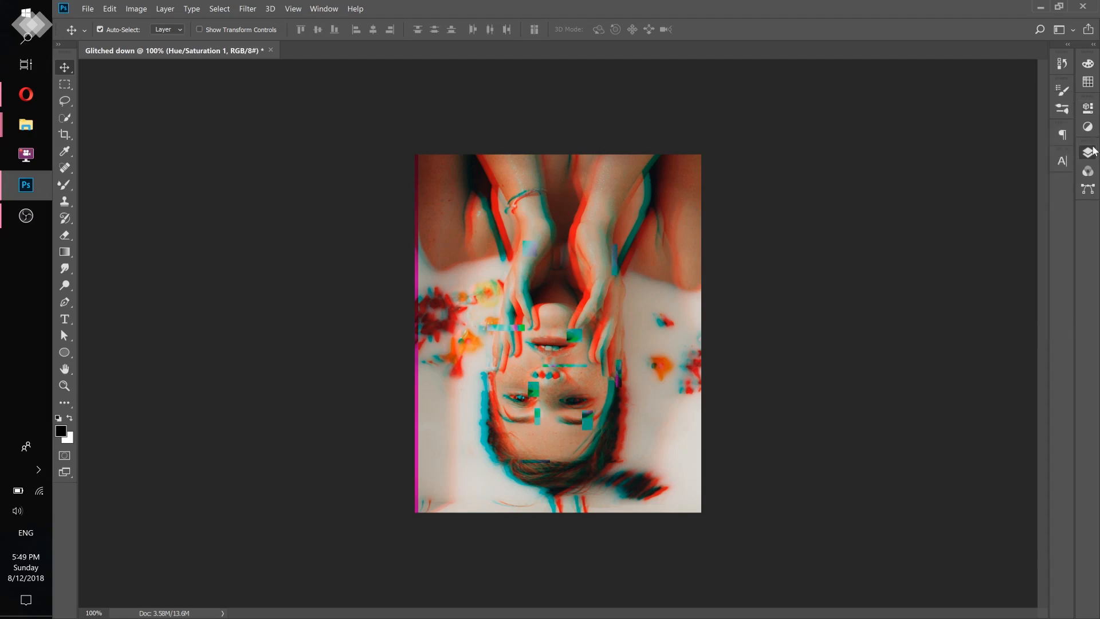
- Duplicate the lowest photo layer, keeping one at the bottom and placing the other above the Hue/Saturation layer
click(991, 278)
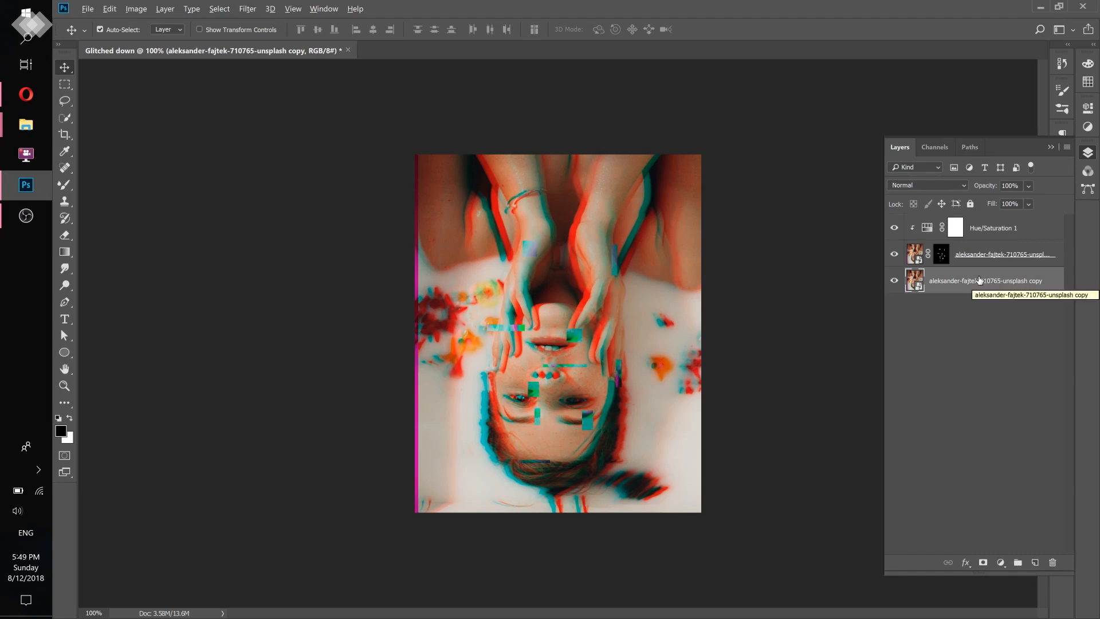
drag(981, 282, 944, 223)
click(961, 282)
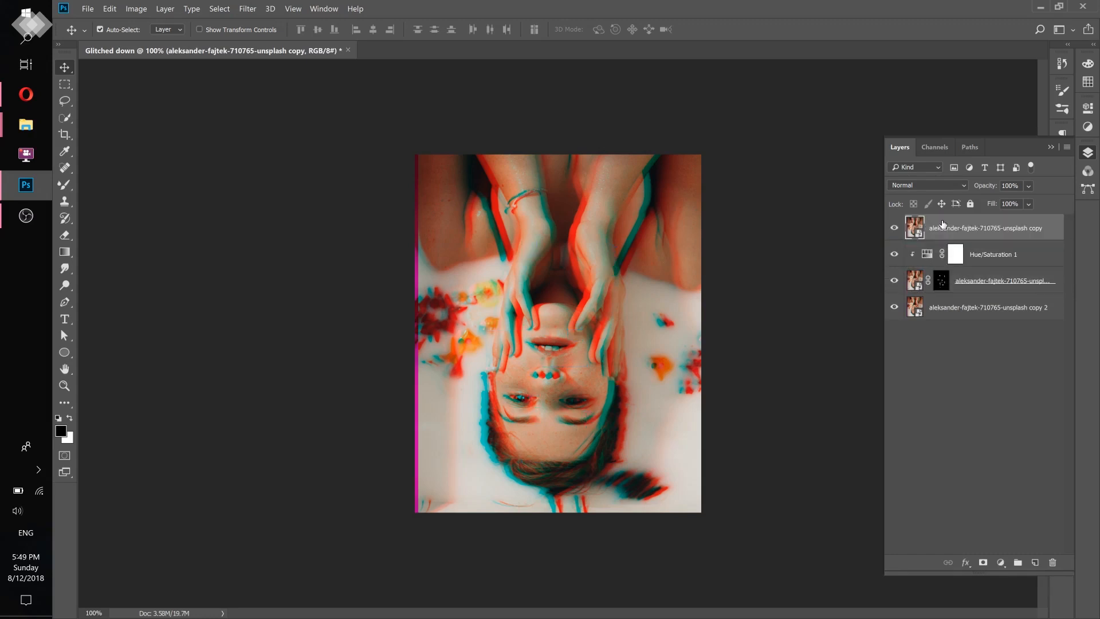
- Mask the topmost photo layer to eight new small rectangles selected across the face, hair, hands and arms with the Rectangular Marquee
click(67, 85)
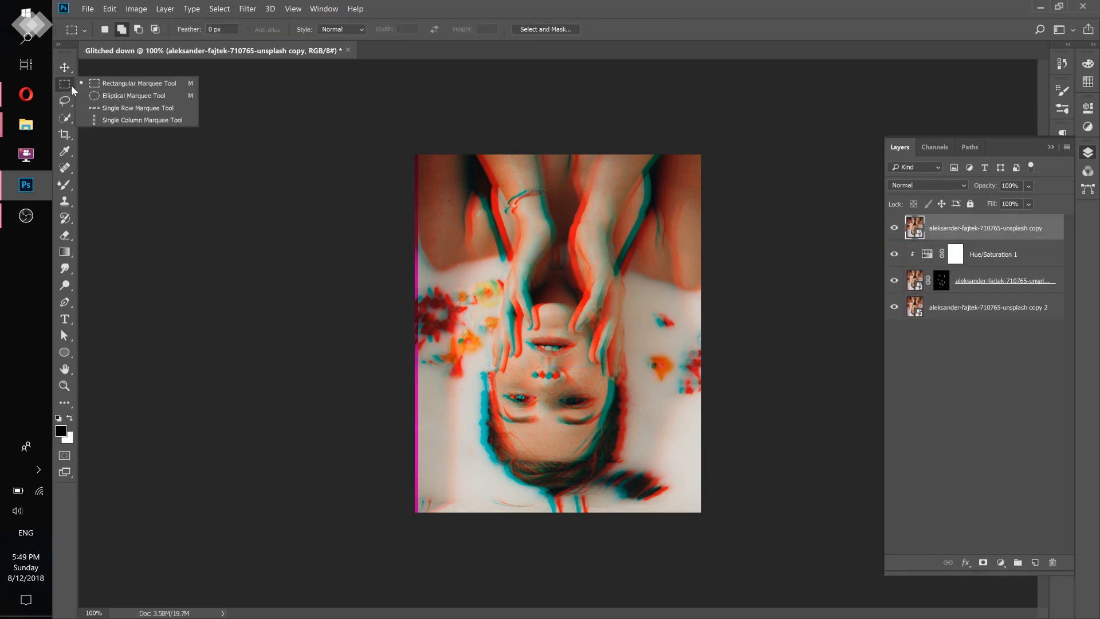
click(109, 82)
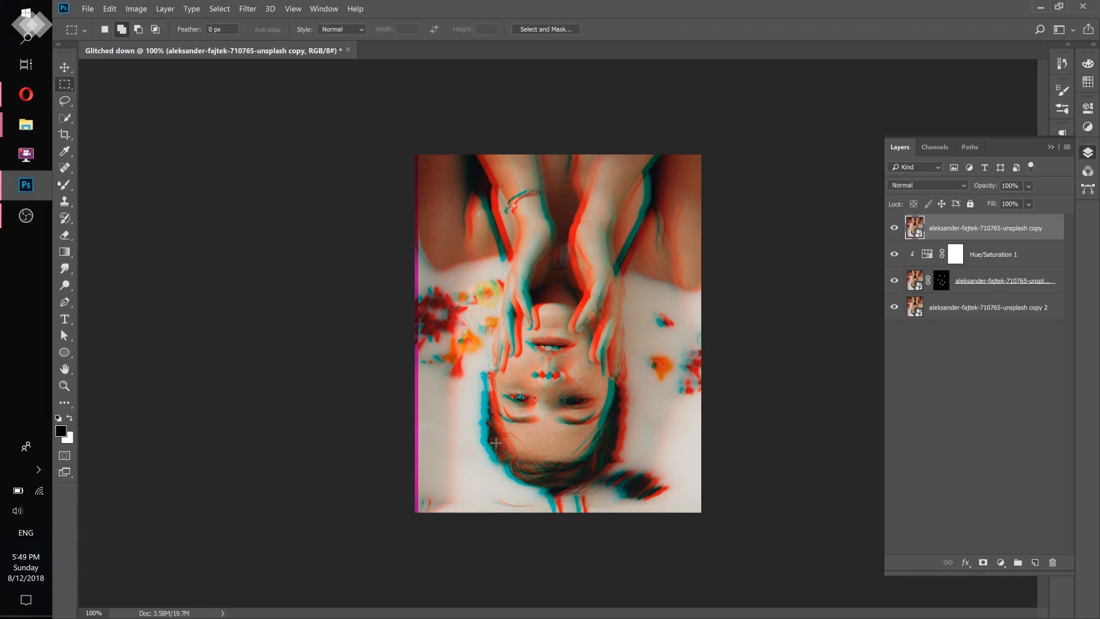
drag(495, 442, 508, 427)
drag(548, 380, 540, 418)
mouse_move(569, 246)
mouse_down()
mouse_move(588, 269)
mouse_move(580, 262)
mouse_up()
drag(499, 258, 538, 256)
drag(623, 380, 599, 376)
drag(582, 471, 588, 446)
drag(537, 297, 541, 337)
drag(485, 365, 534, 365)
click(983, 562)
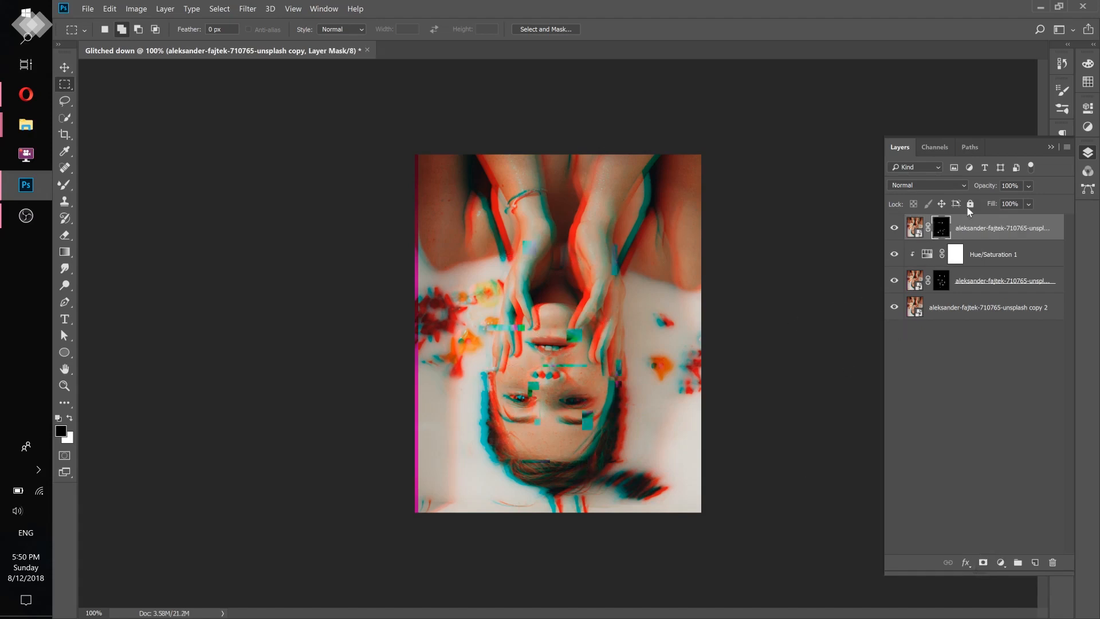
- Shift the topmost masked photo layer 36 px to the right and 4 px down with Free Transform
click(989, 230)
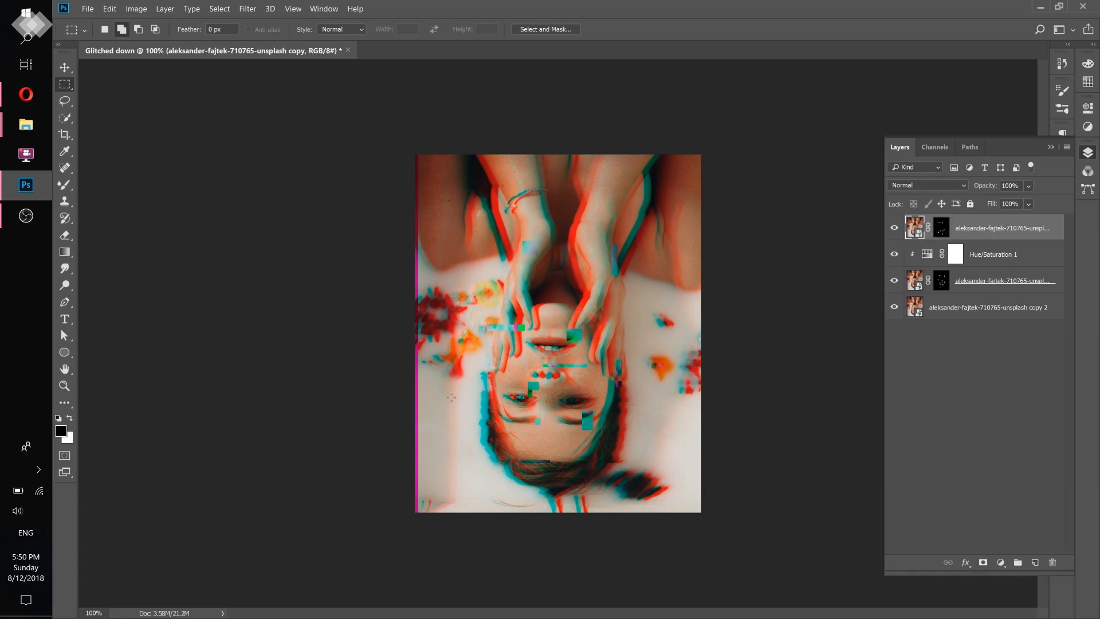
key(ctrl+t)
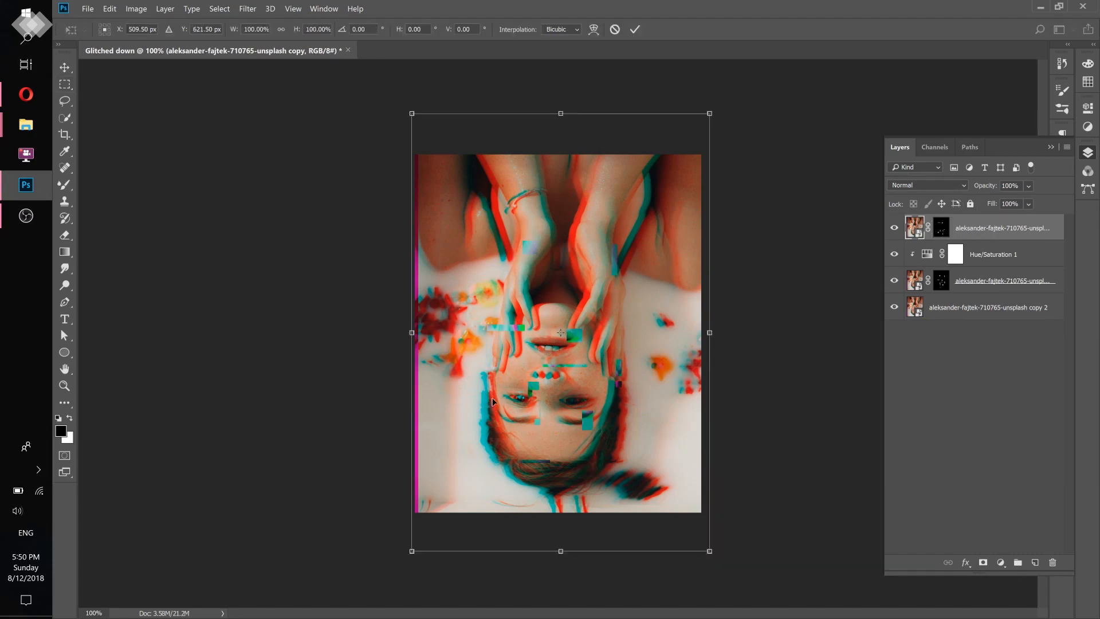
mouse_move(505, 413)
mouse_down()
mouse_move(506, 400)
mouse_move(493, 418)
mouse_move(514, 418)
mouse_up()
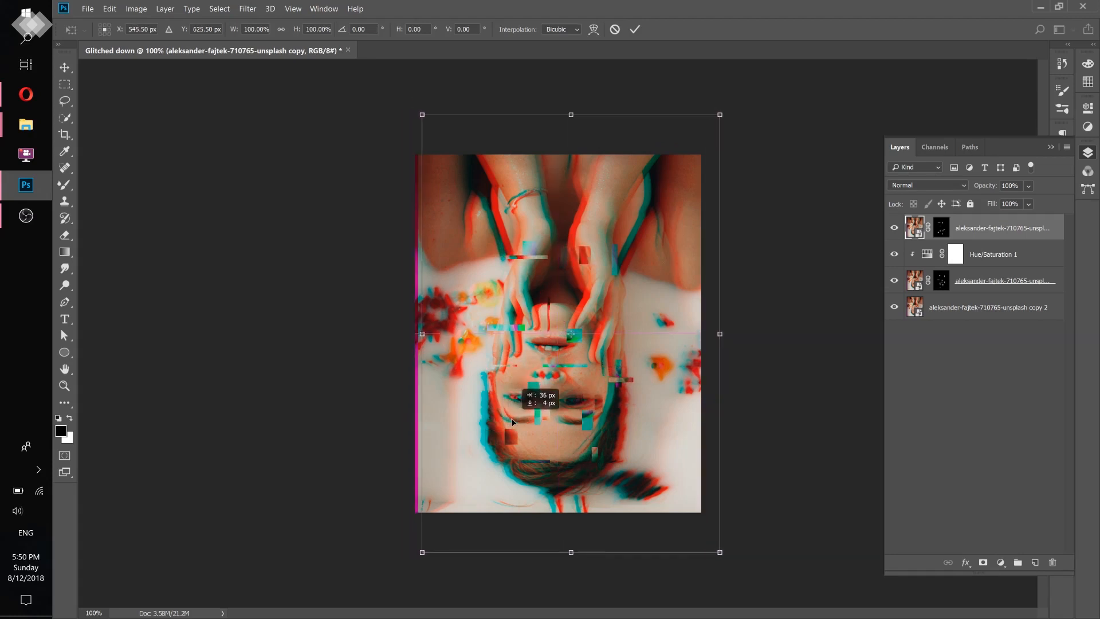
click(634, 29)
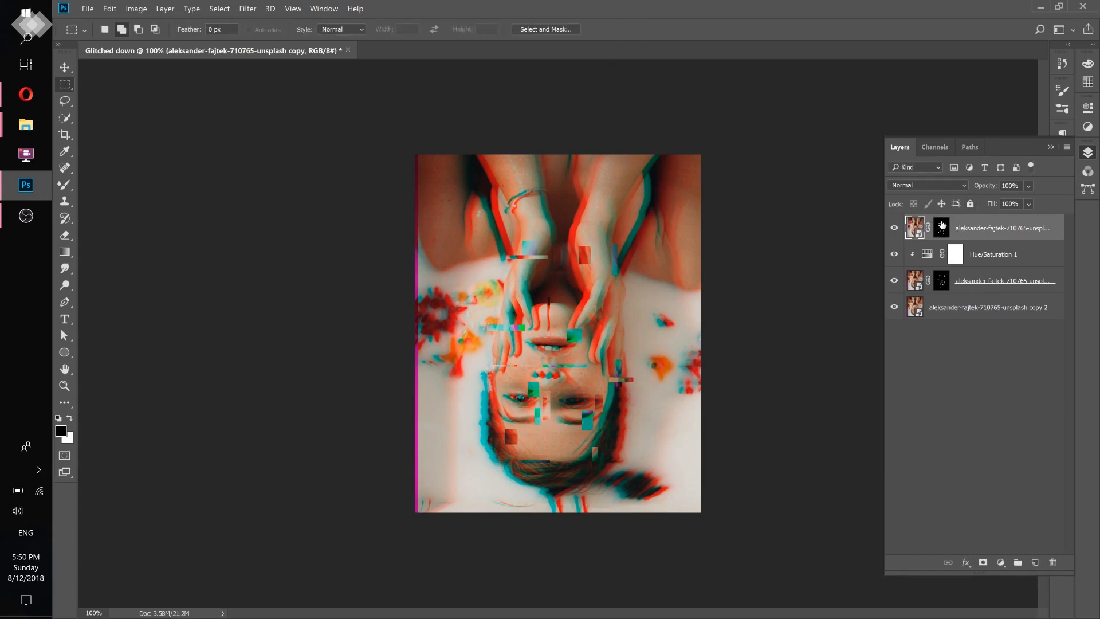
- Add a Hue/Saturation adjustment above the topmost masked photo layer, raise its hue, and clip it to that layer
click(1001, 563)
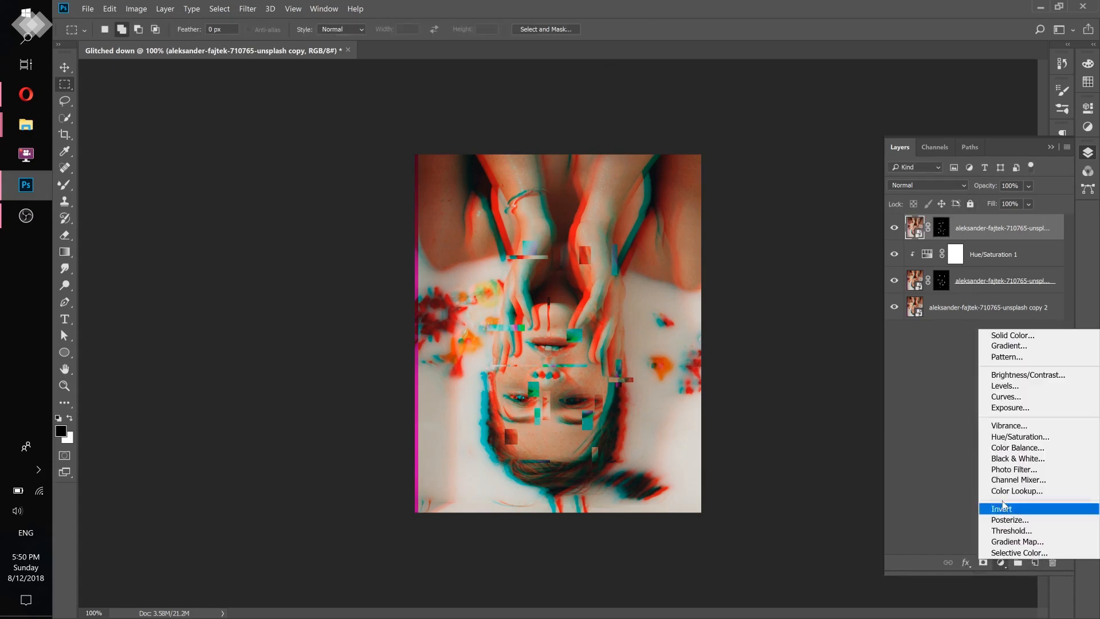
click(1008, 437)
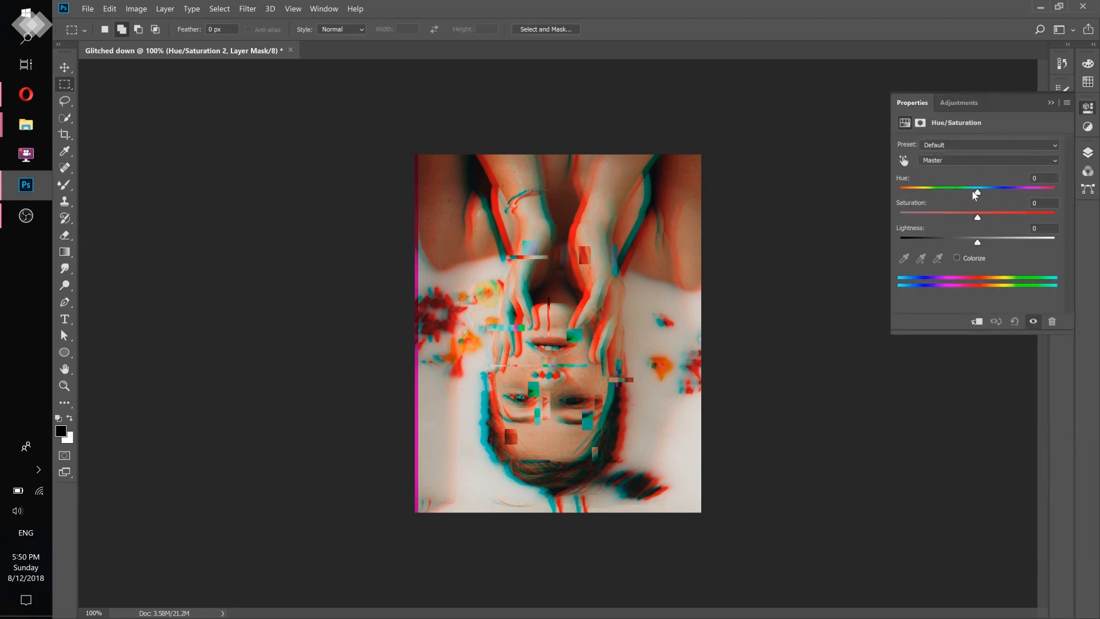
drag(978, 191, 1017, 193)
click(1088, 152)
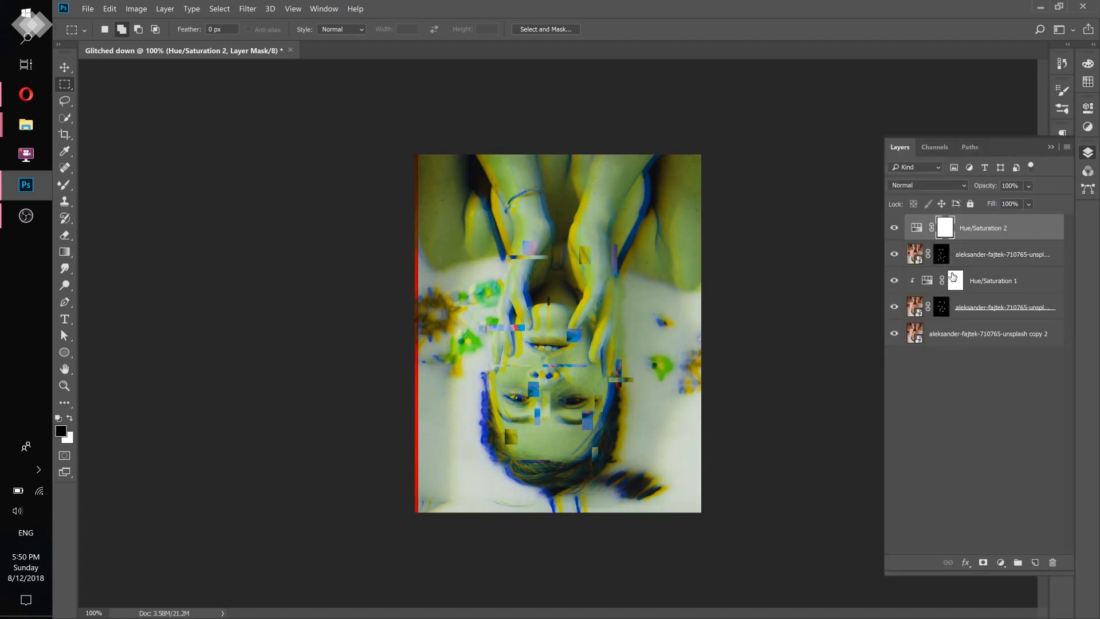
right_click(1031, 232)
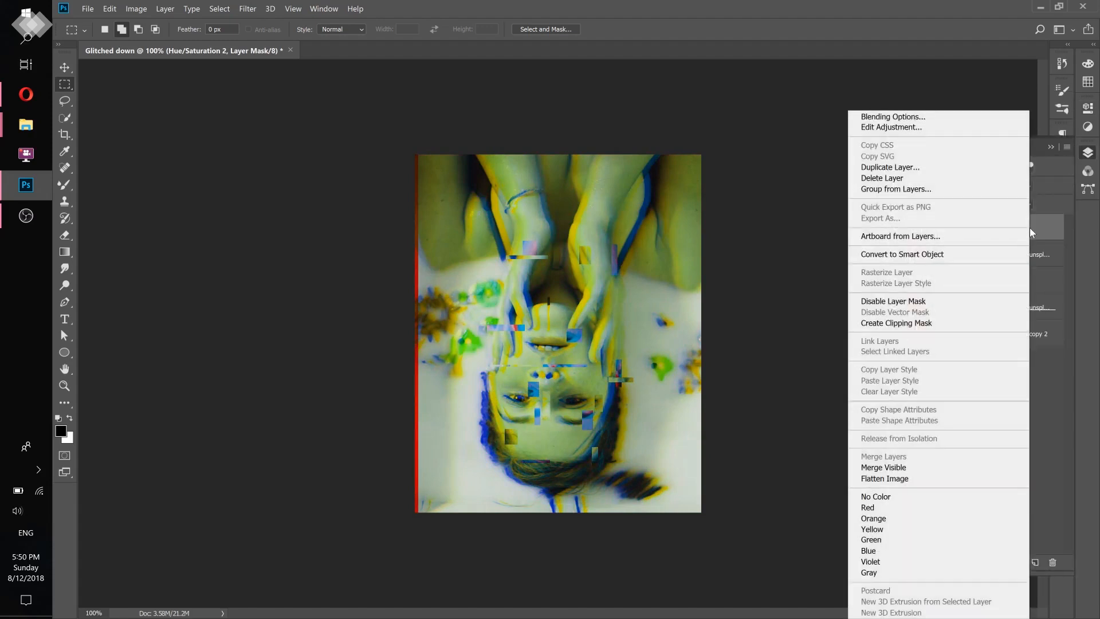
click(905, 324)
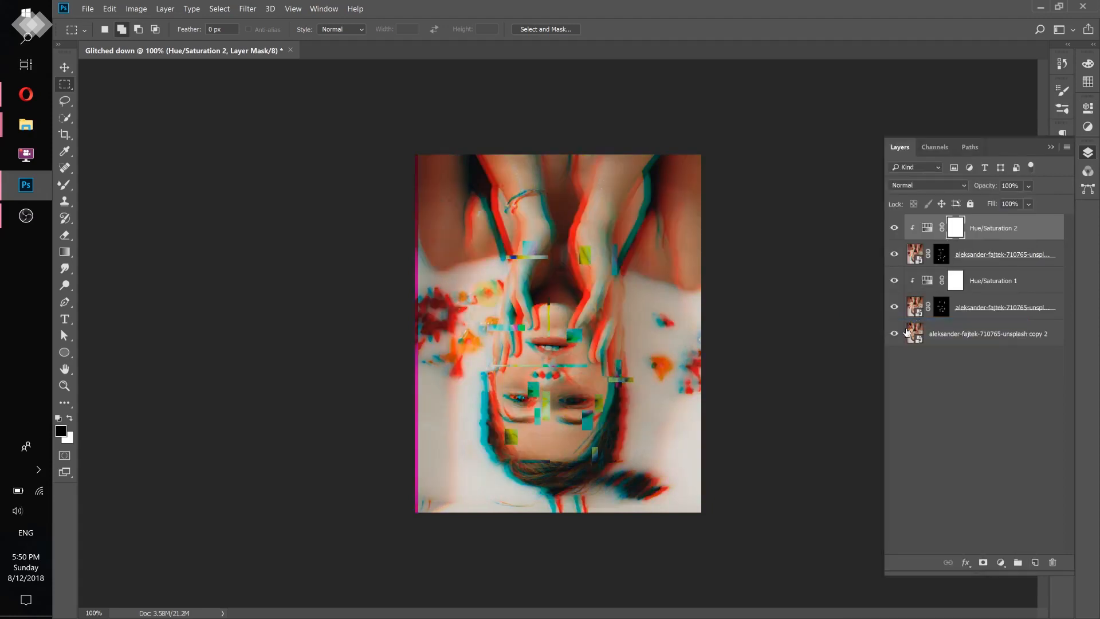
- Set the hue of the topmost clipped Hue/Saturation adjustment to +39
click(984, 255)
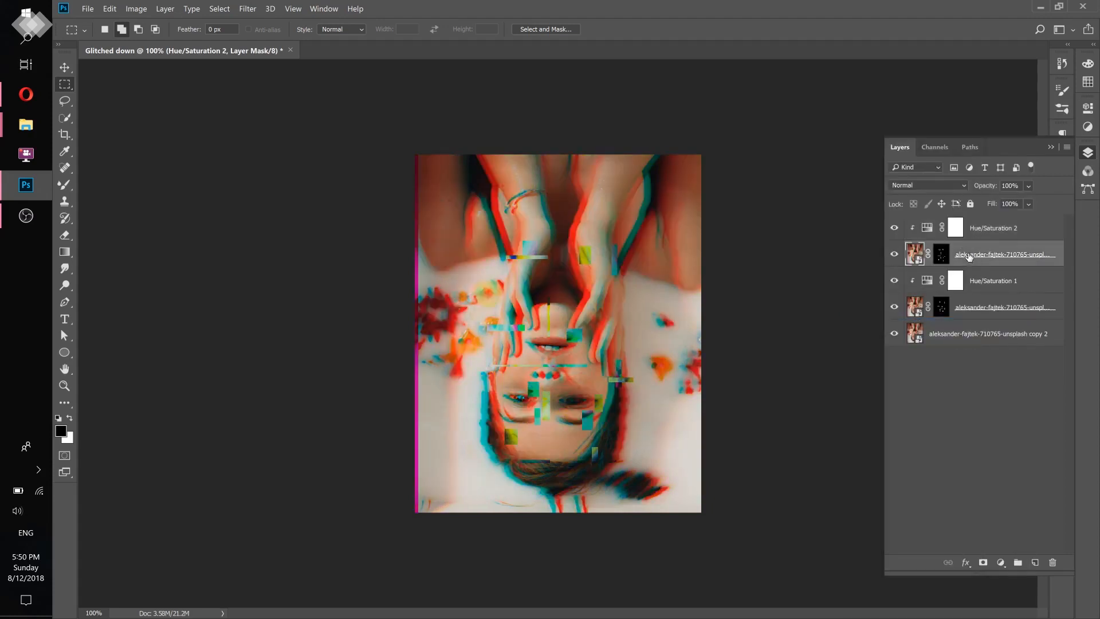
double_click(925, 234)
drag(978, 189, 1009, 186)
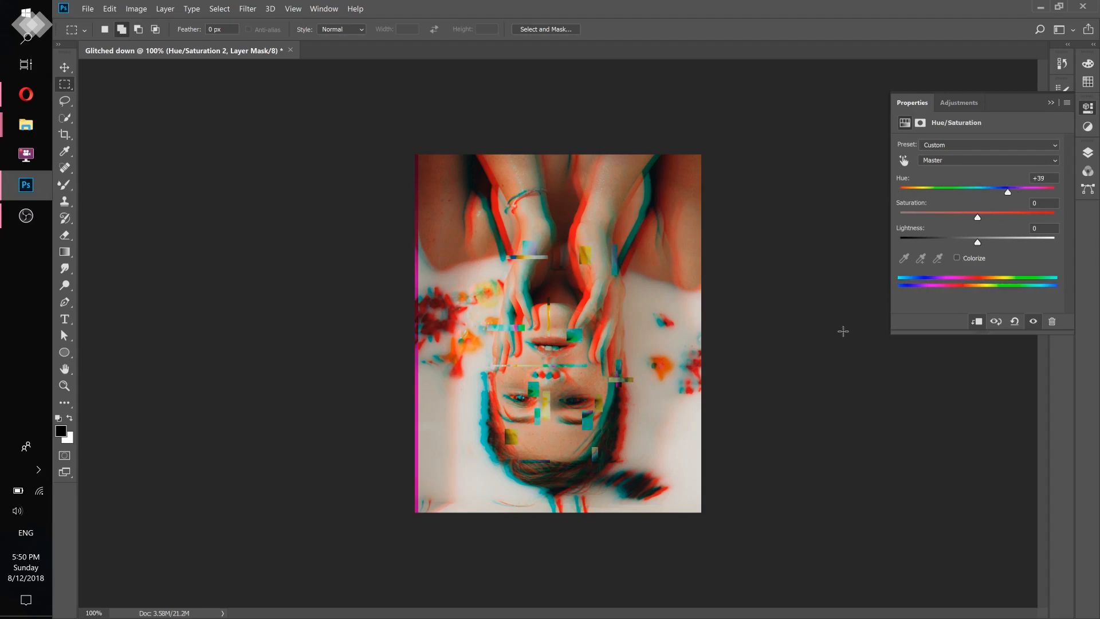
- Compare the current glitch portrait with the finished reference artwork in the browser, returning to Photoshop each time
key(alt+Tab)
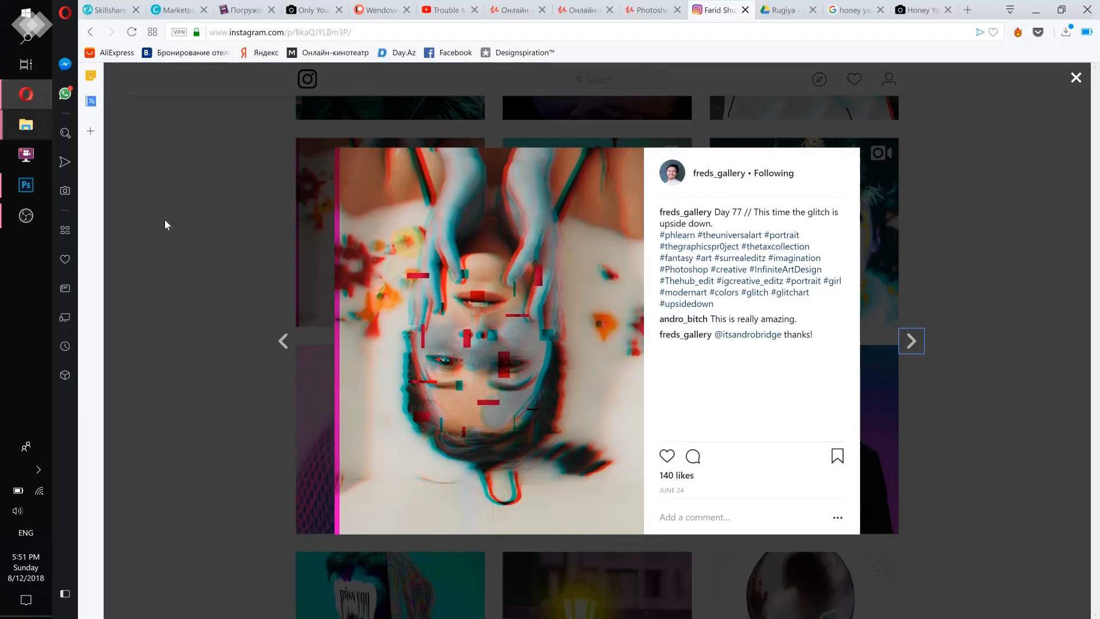
click(26, 184)
key(alt+Tab)
click(25, 185)
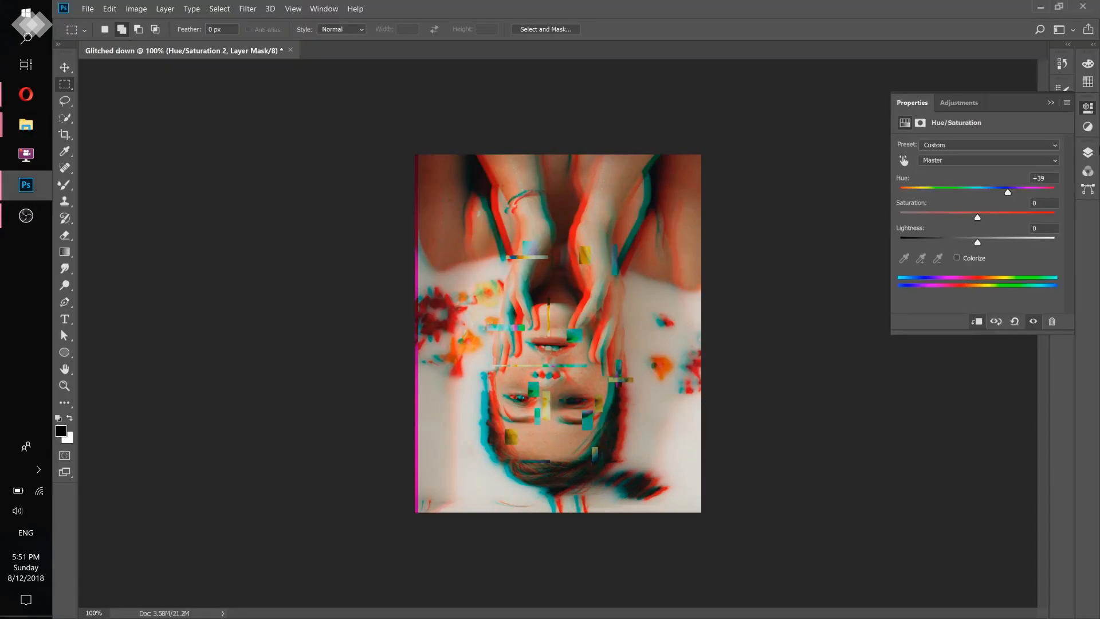
- Add a Vibrance adjustment directly above the lowest photo layer and set its vibrance to -100
click(1088, 152)
click(997, 328)
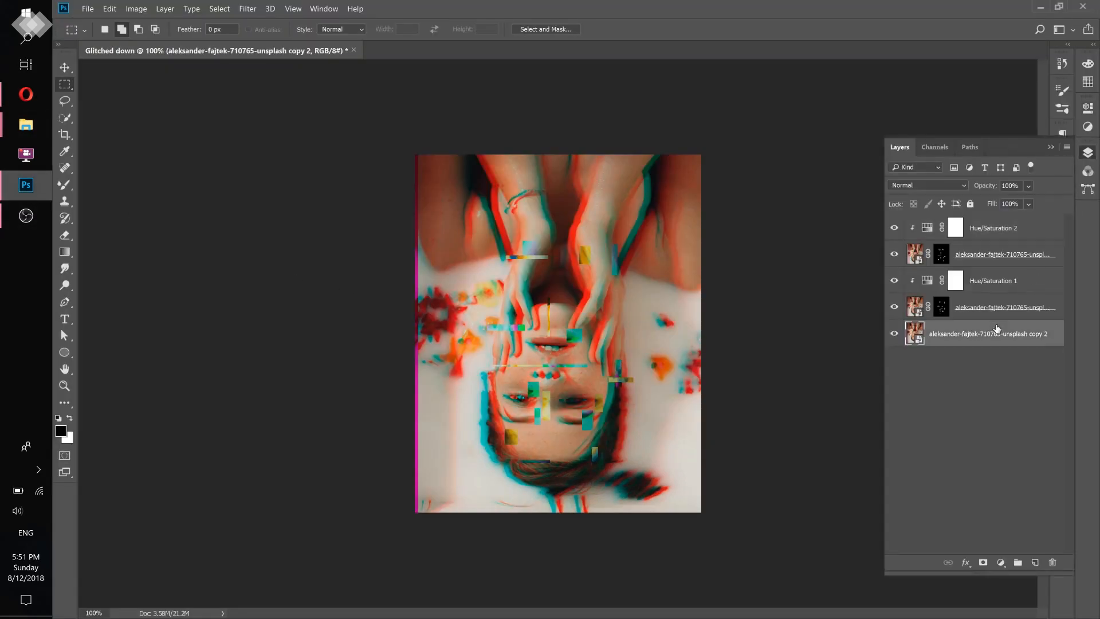
click(894, 333)
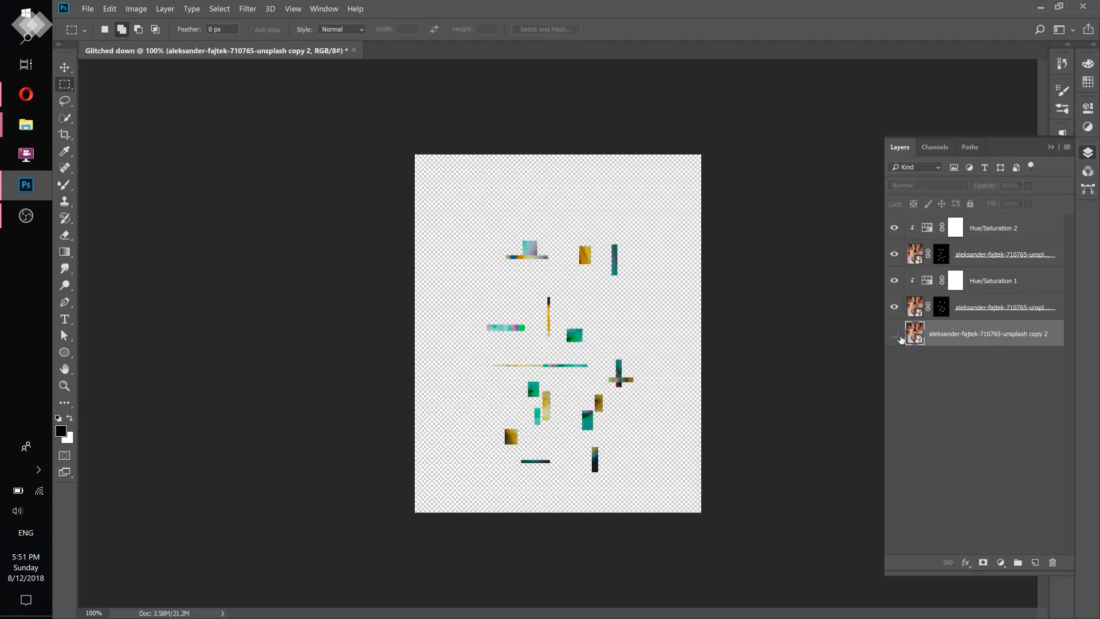
click(894, 334)
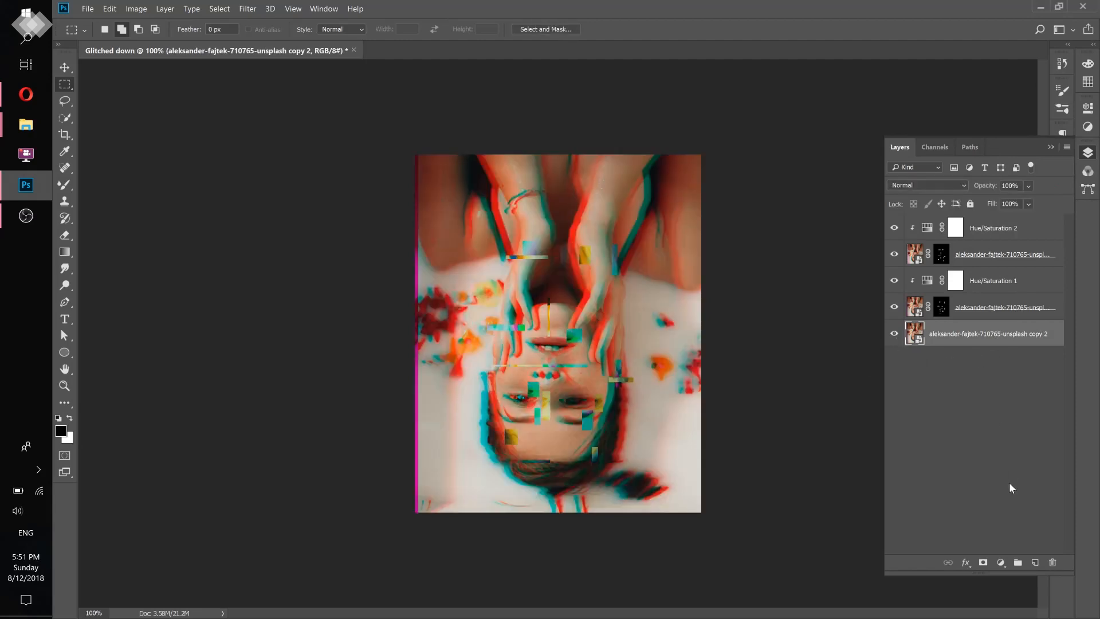
click(1001, 564)
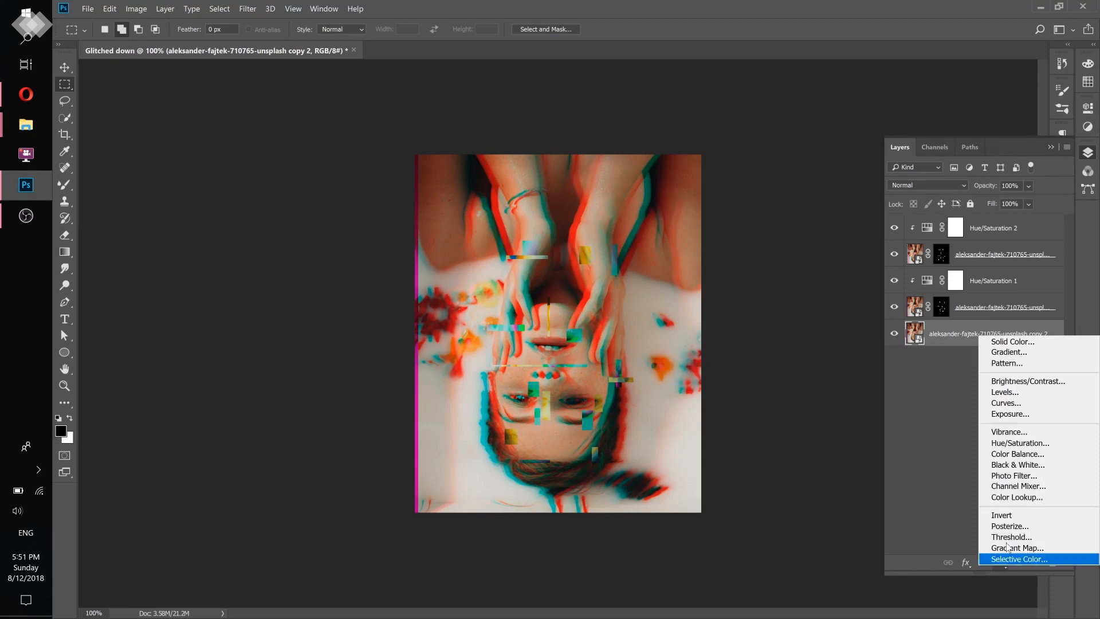
click(1019, 436)
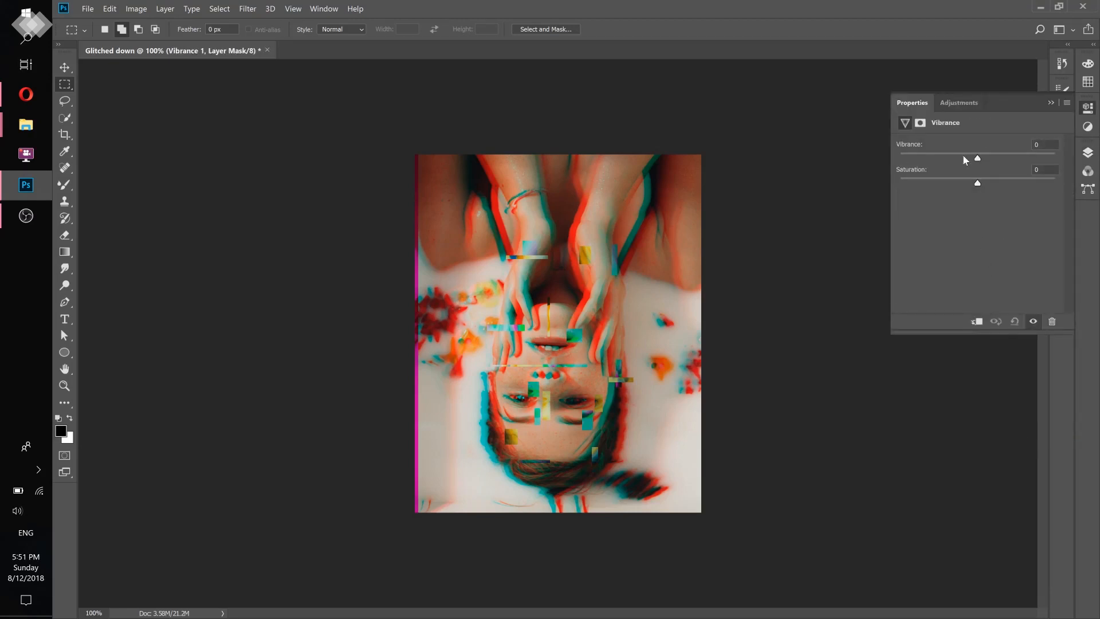
drag(971, 156, 865, 156)
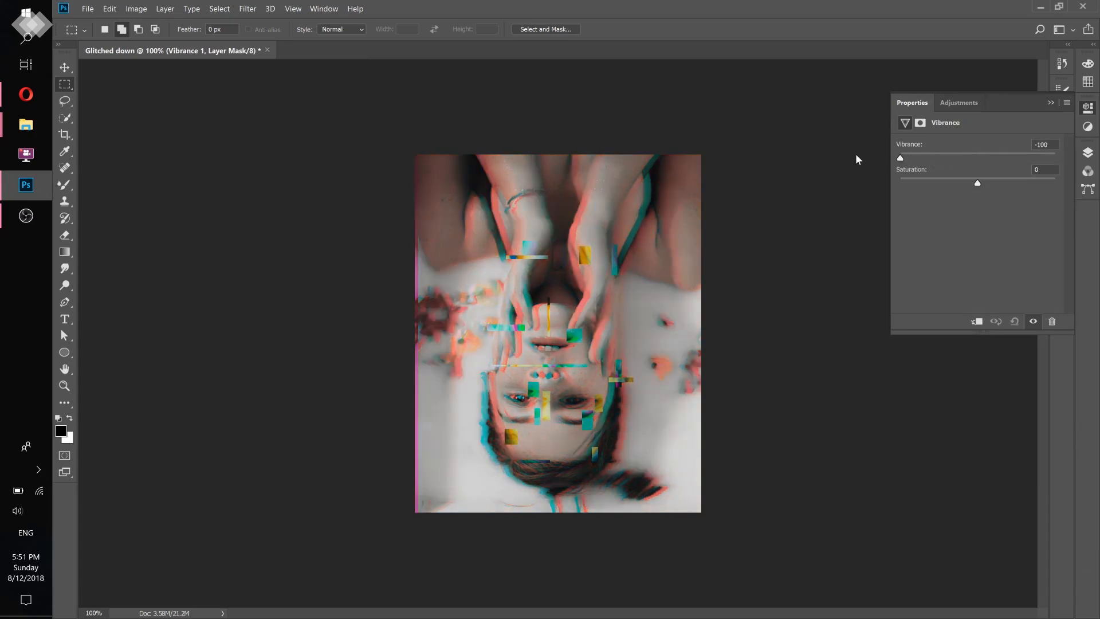
- Preview the Vibrance adjustment by toggling its visibility, and invert its layer mask to black
click(1089, 153)
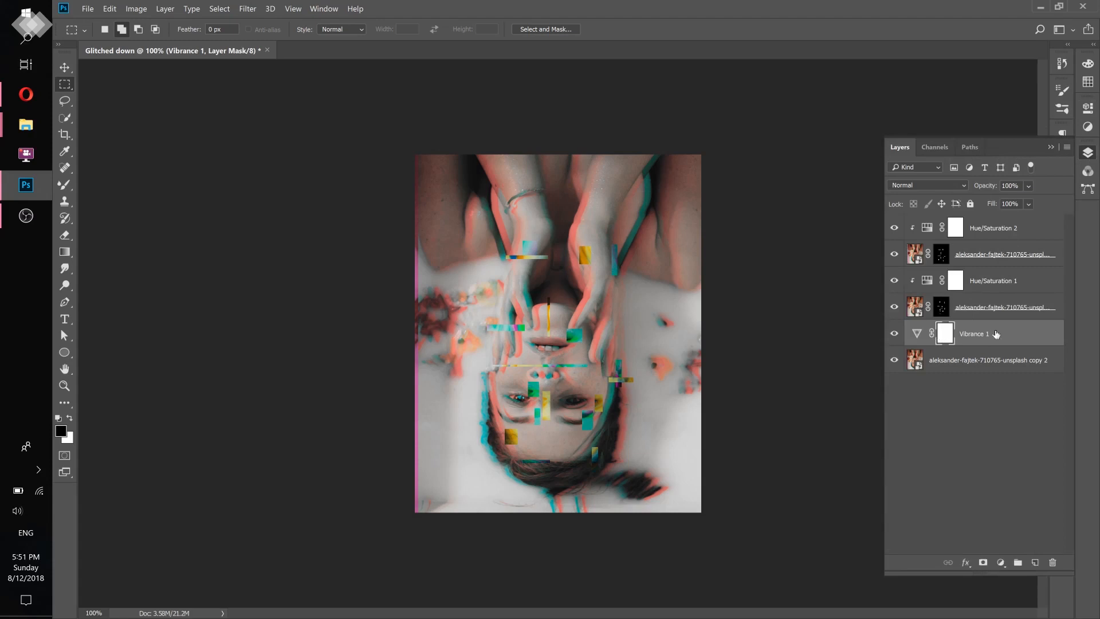
click(895, 337)
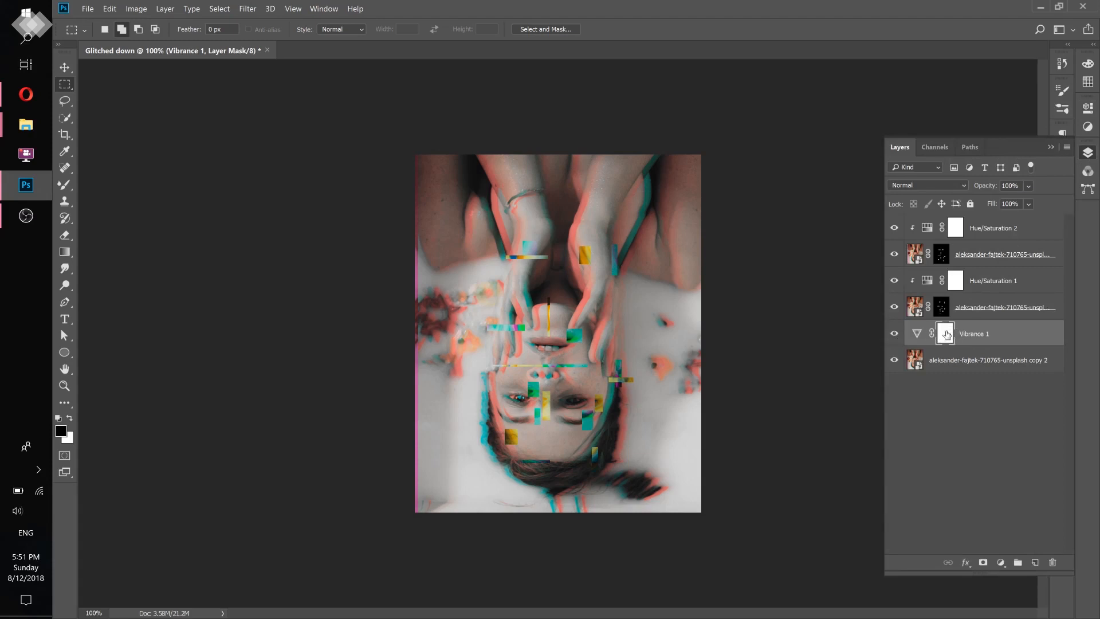
click(895, 334)
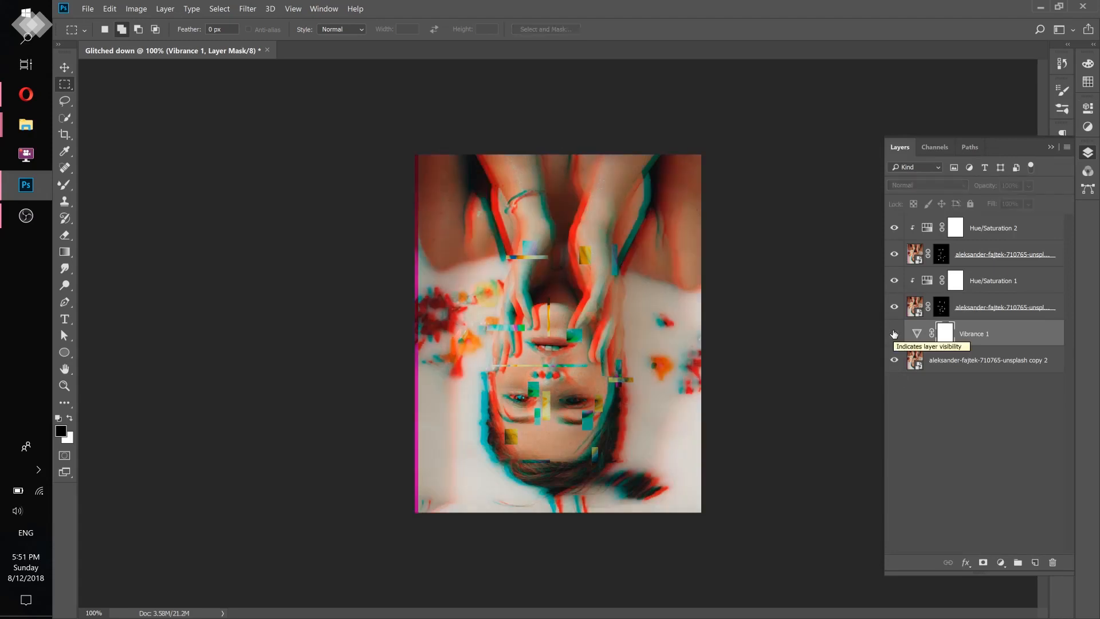
click(894, 334)
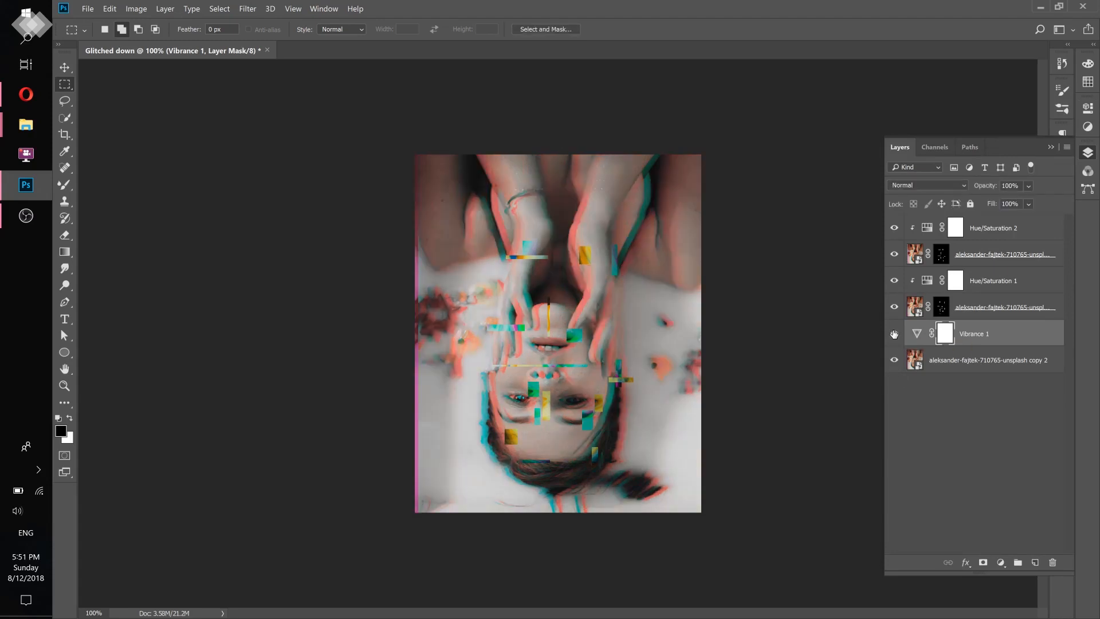
double_click(945, 336)
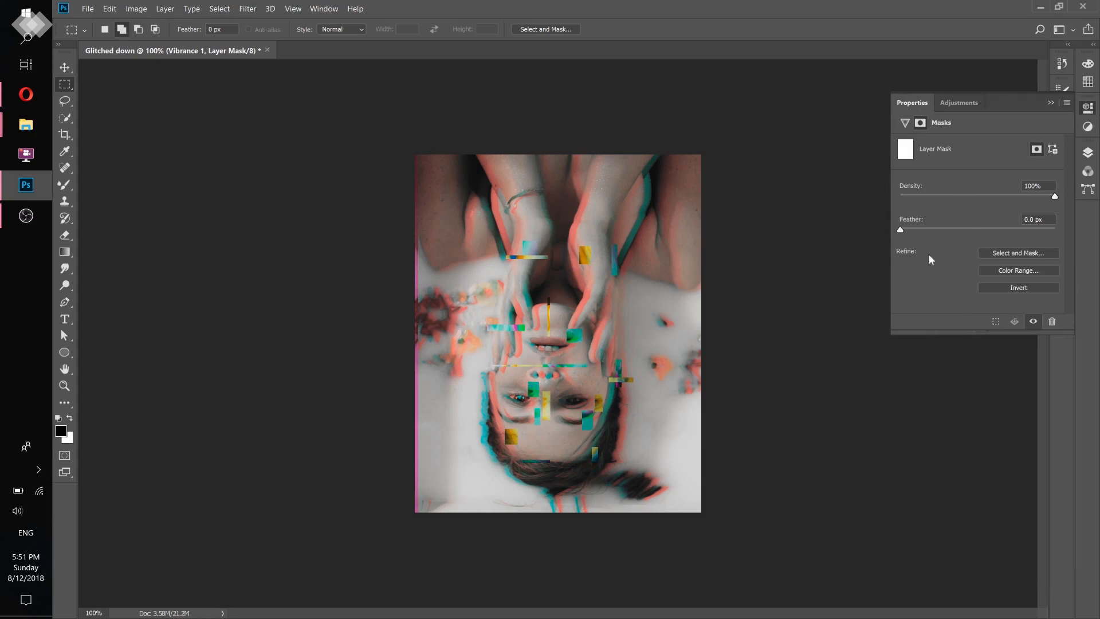
click(998, 286)
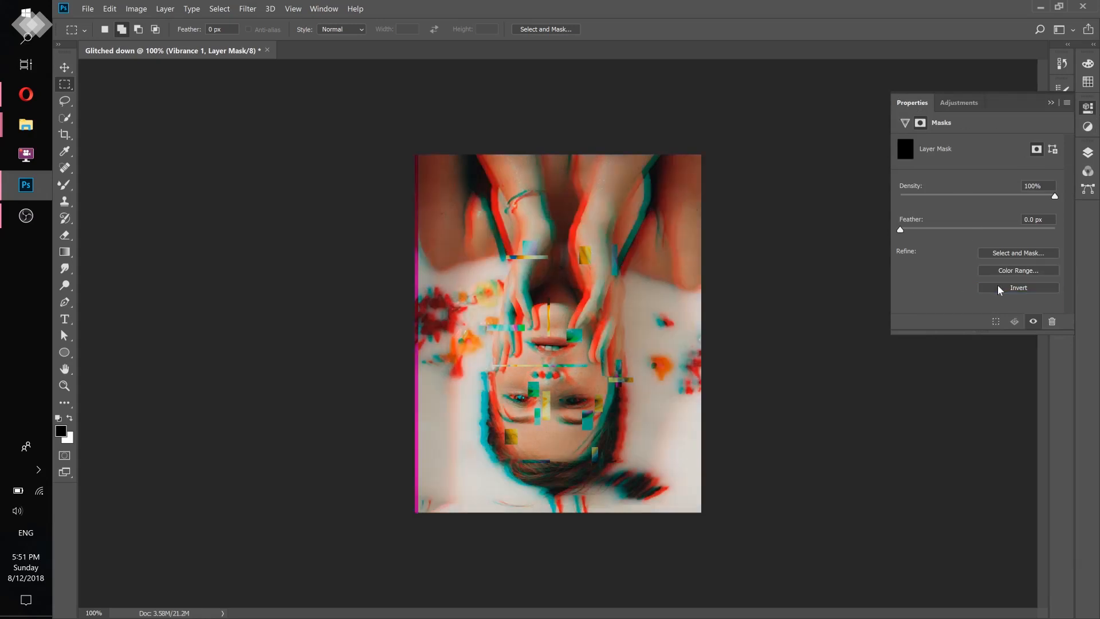
click(1087, 153)
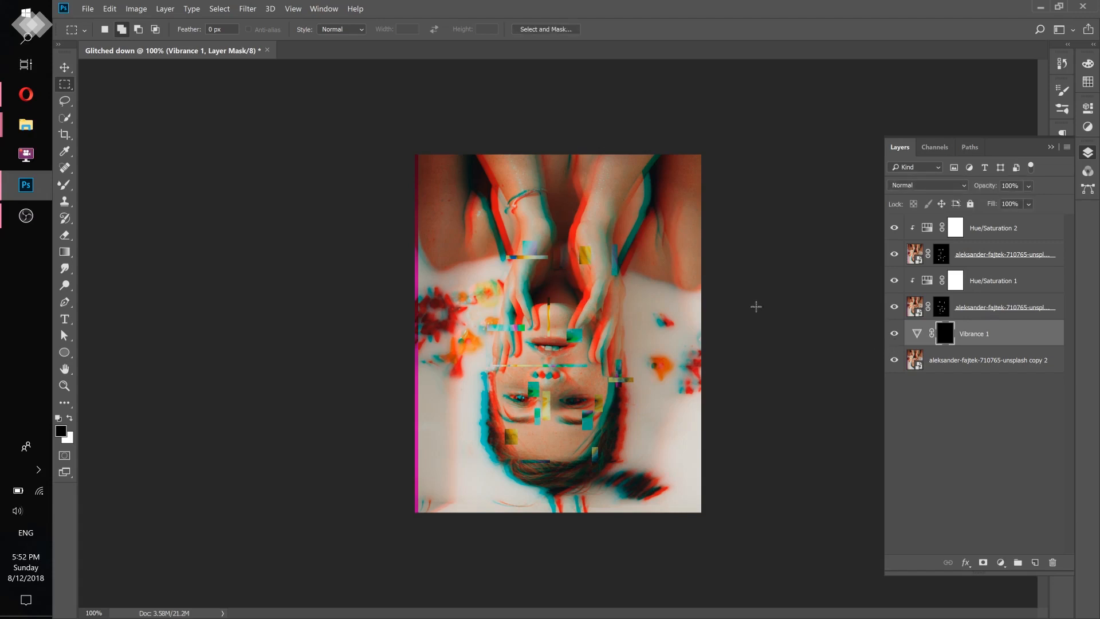
- Set up the Brush tool with a white foreground colour, 100% opacity and 100% flow
right_click(64, 184)
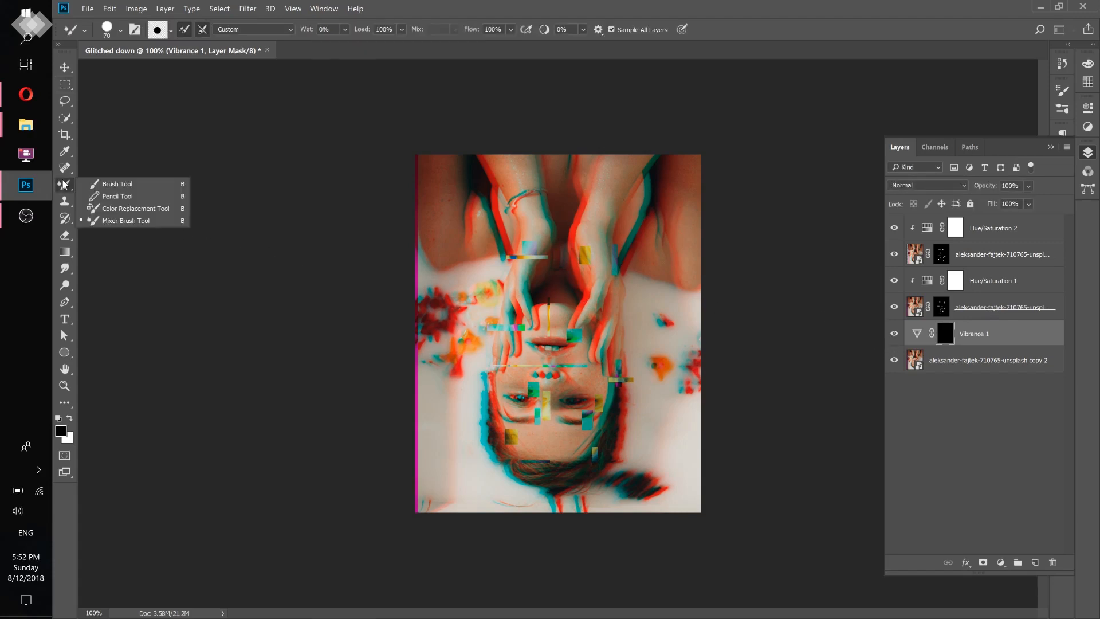
click(119, 190)
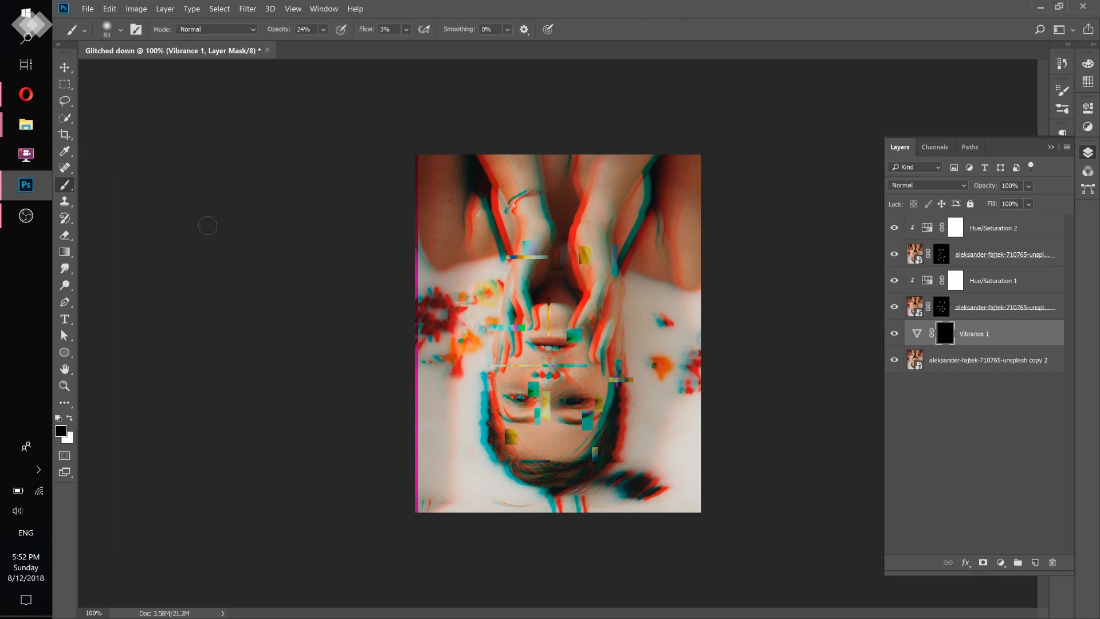
click(70, 419)
click(121, 30)
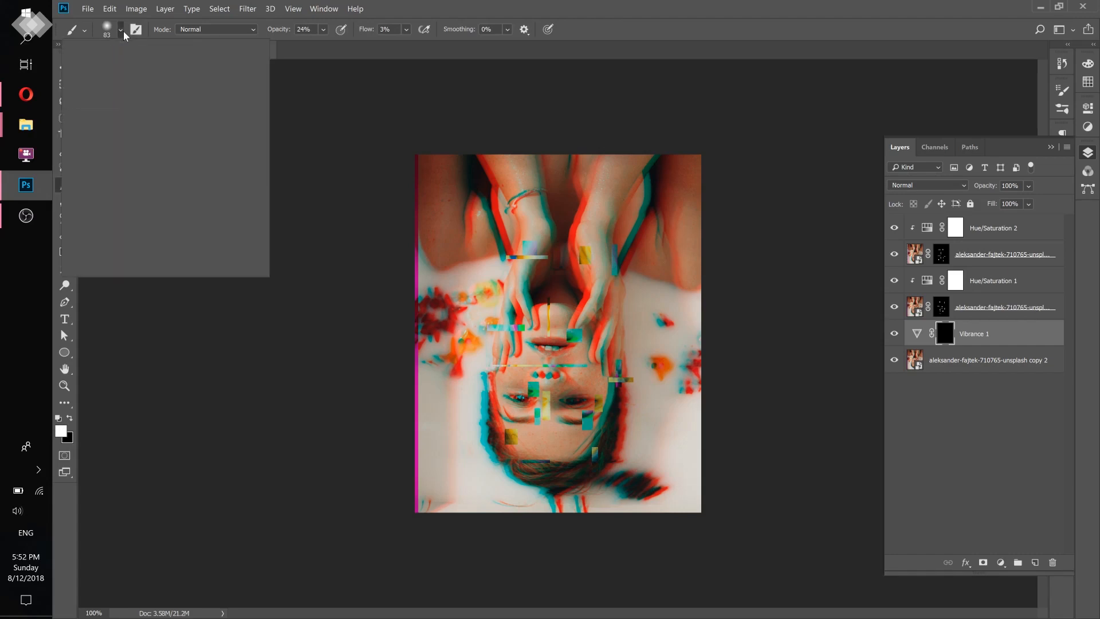
click(412, 9)
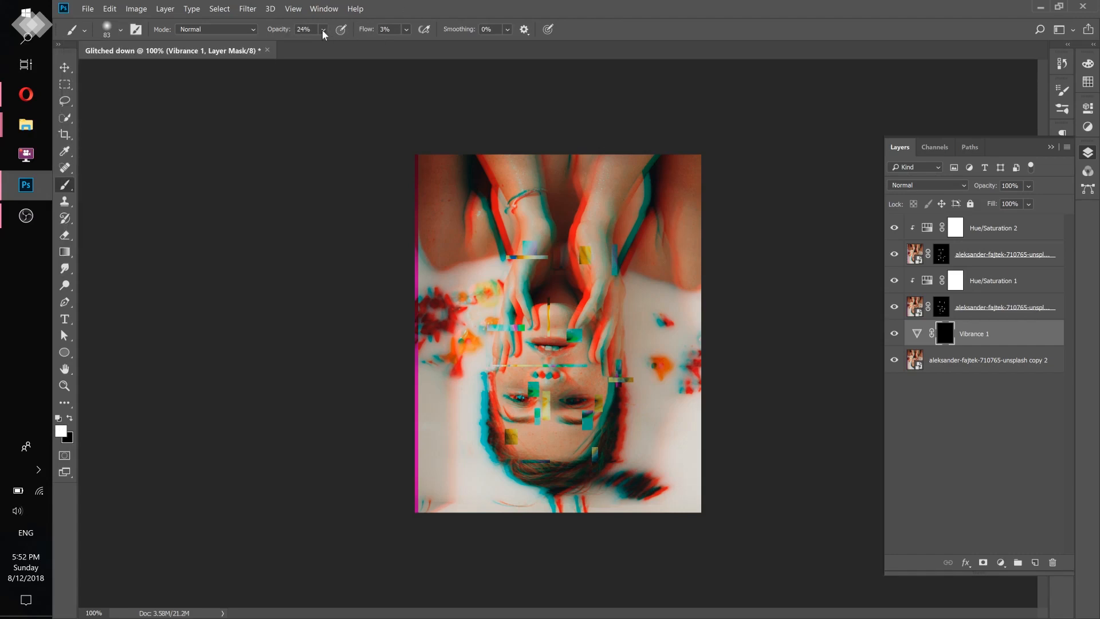
drag(322, 30, 471, 45)
- Paint white on the Vibrance mask over the woman's face to desaturate its skin around the eyes, nose, mouth and forehead
drag(508, 388, 518, 395)
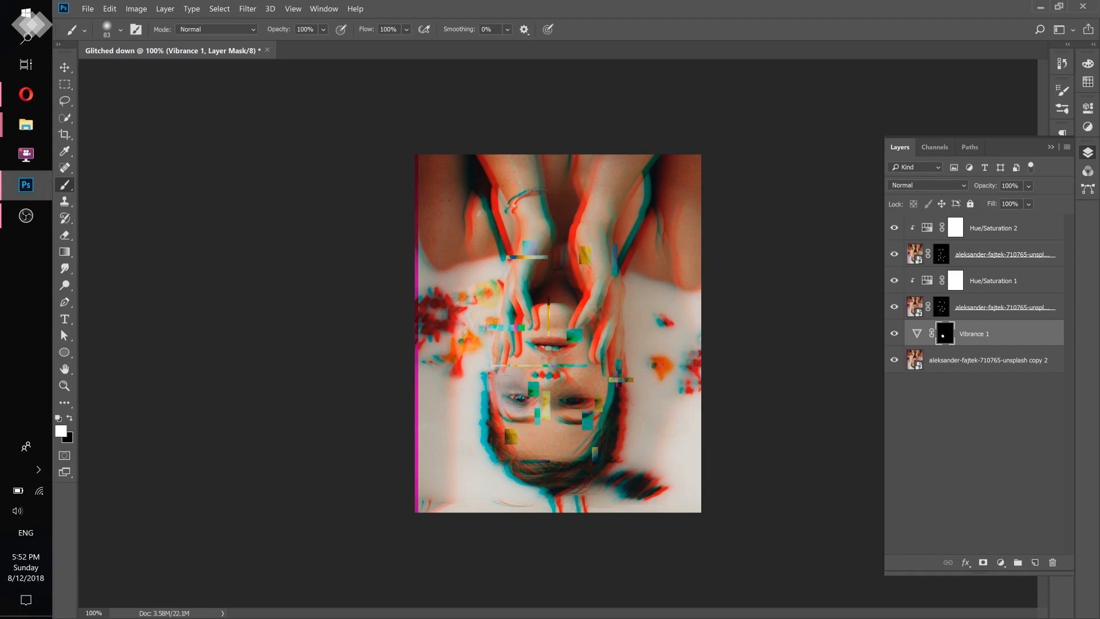
key(ctrl+plus)
scroll(559, 334, down, 1)
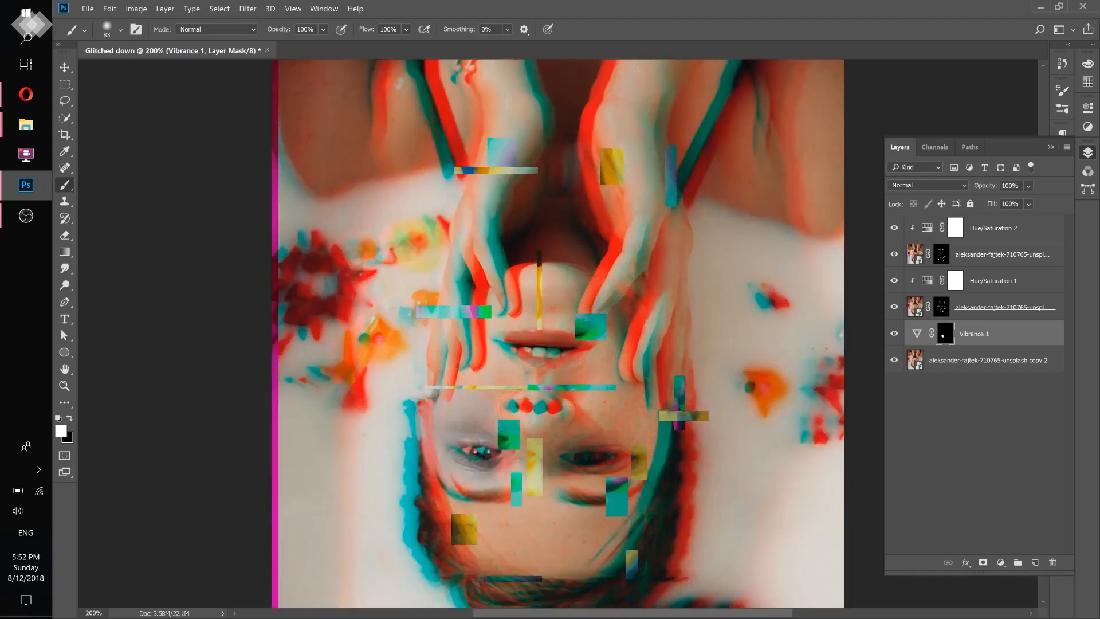
mouse_move(463, 402)
mouse_down()
mouse_move(452, 372)
mouse_move(480, 408)
mouse_move(533, 421)
mouse_move(615, 410)
mouse_move(599, 421)
mouse_move(573, 431)
mouse_move(623, 375)
mouse_move(602, 351)
mouse_move(618, 326)
mouse_move(573, 383)
mouse_move(539, 459)
mouse_move(482, 487)
mouse_move(480, 525)
mouse_up()
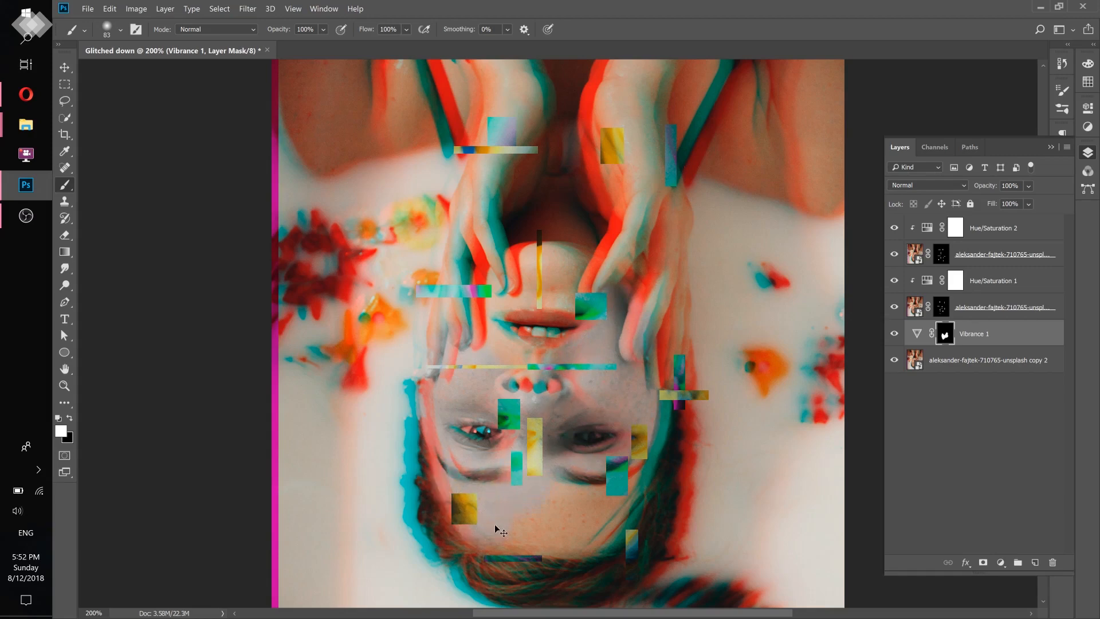
key(ctrl+minus)
key(ctrl+minus)
key(ctrl+plus)
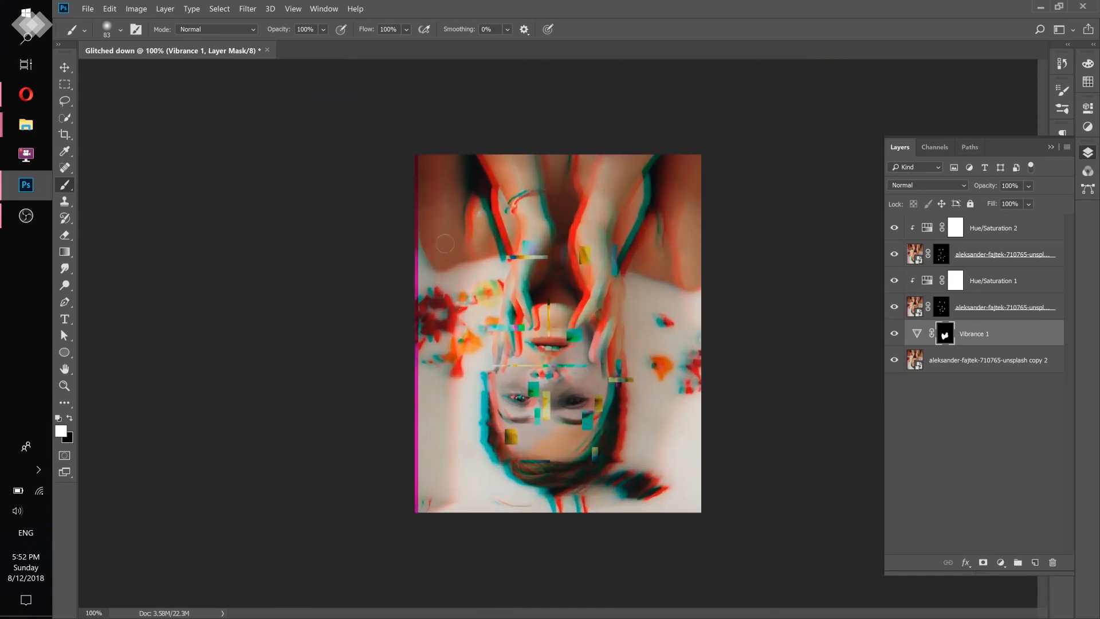
- Paint white on the Vibrance mask over the shoulder at the photo's left edge, the arms and the hands, checking the reference artwork
mouse_move(416, 169)
mouse_down()
mouse_move(443, 254)
mouse_move(486, 232)
mouse_move(455, 236)
mouse_move(494, 232)
mouse_move(465, 186)
mouse_up()
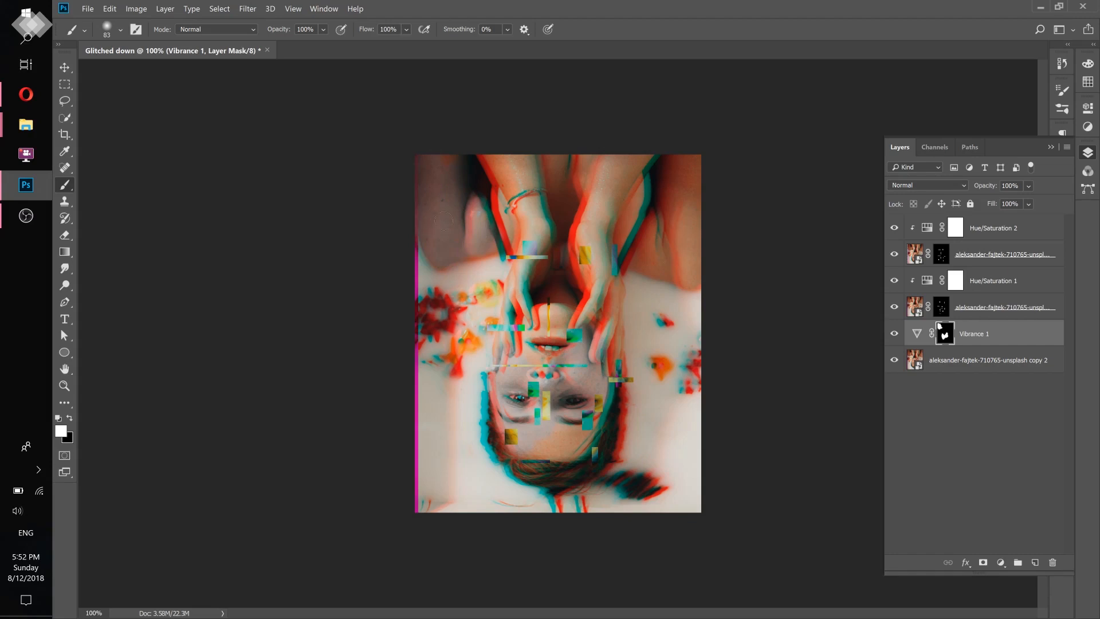
click(26, 94)
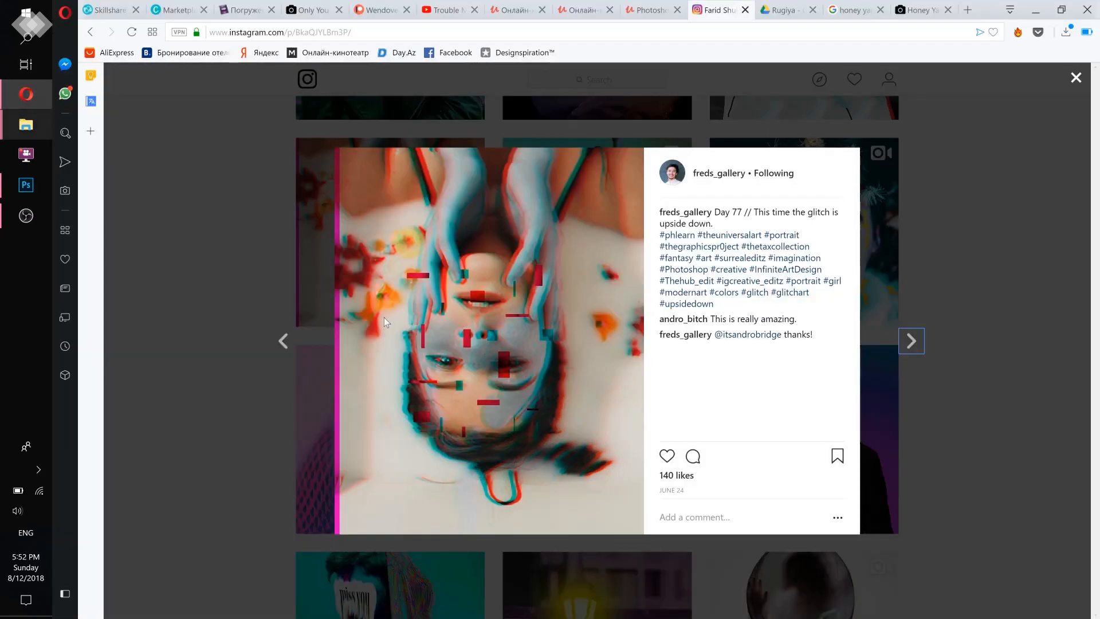
click(36, 184)
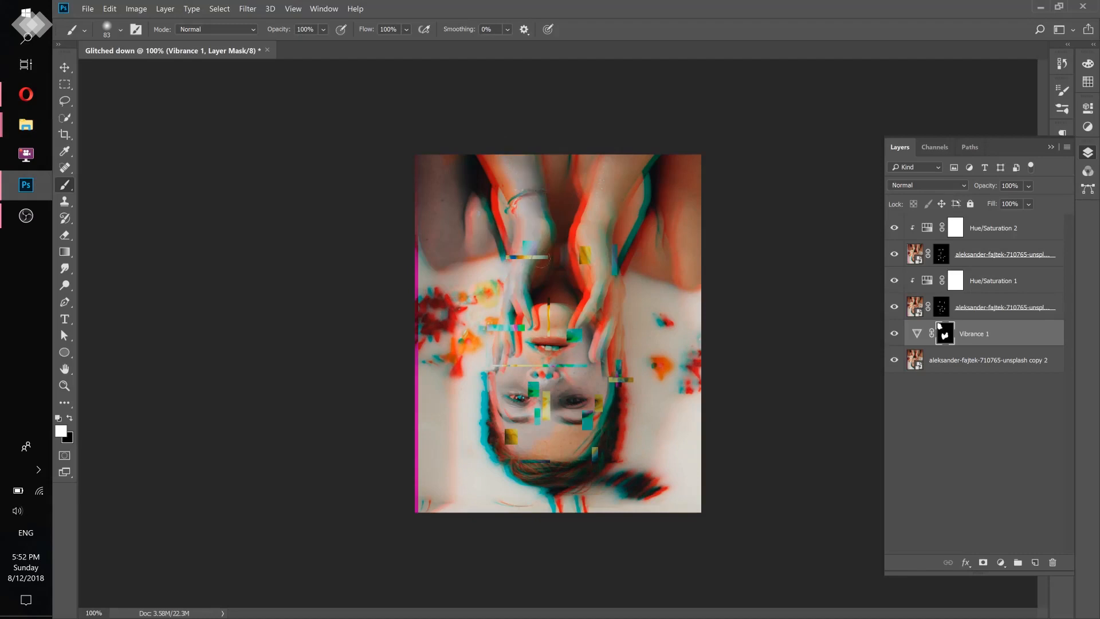
drag(541, 260, 543, 234)
mouse_move(587, 305)
mouse_down()
mouse_move(592, 282)
mouse_move(605, 347)
mouse_move(590, 230)
mouse_move(610, 169)
mouse_move(582, 228)
mouse_move(599, 335)
mouse_move(580, 327)
mouse_up()
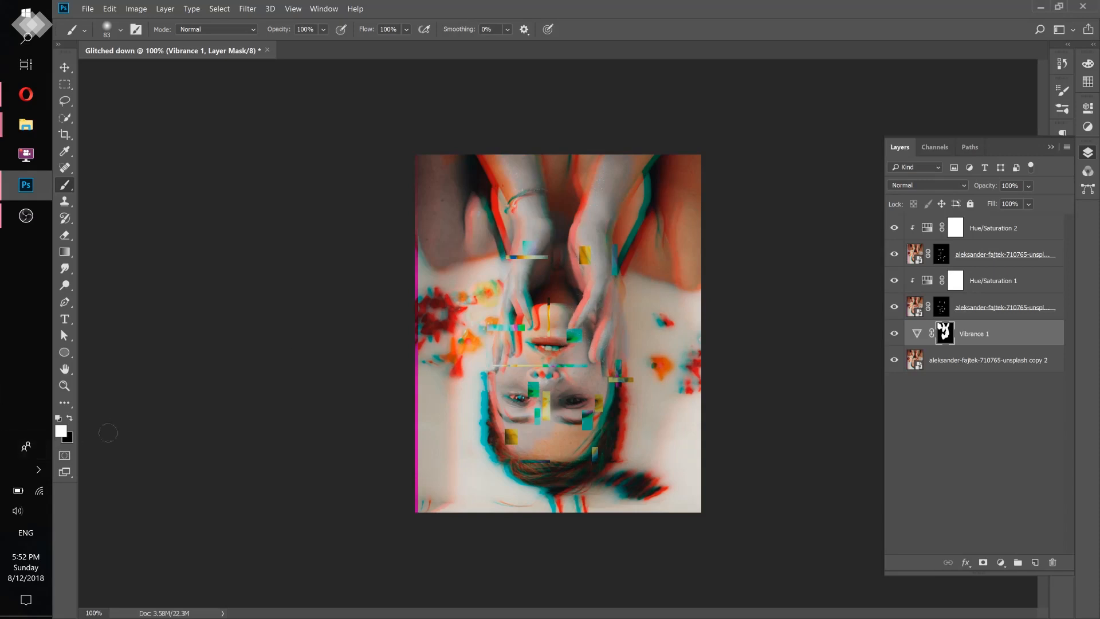
- Paint black on the Vibrance mask over the shoulder at the photo's left edge to bring its original colour back
click(71, 419)
mouse_move(430, 165)
mouse_down()
mouse_move(431, 237)
mouse_move(421, 189)
mouse_up()
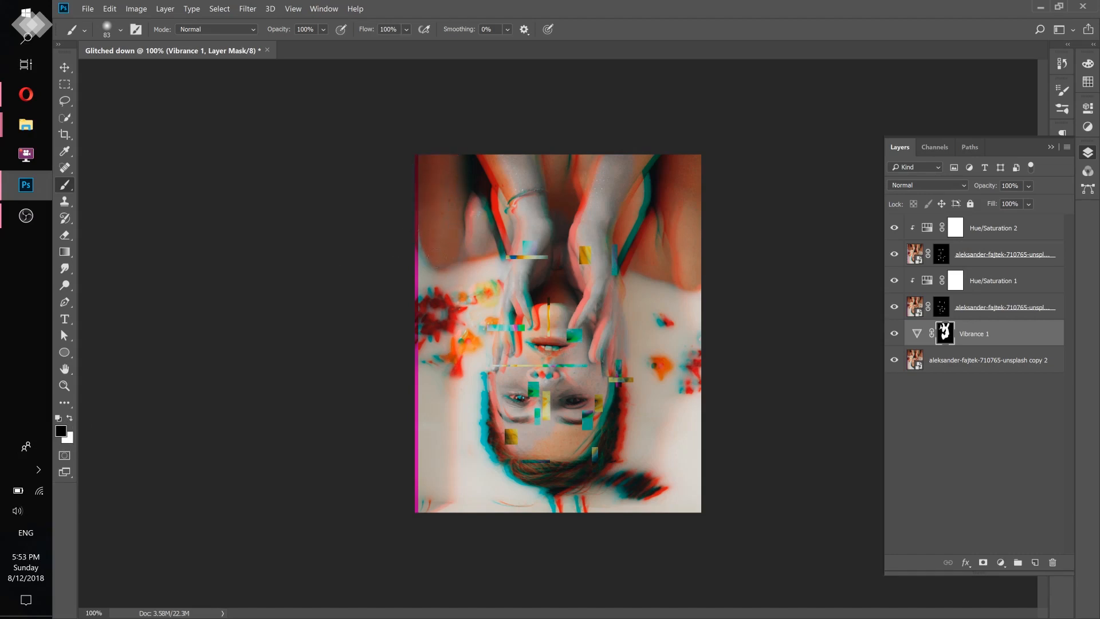
drag(470, 252, 474, 186)
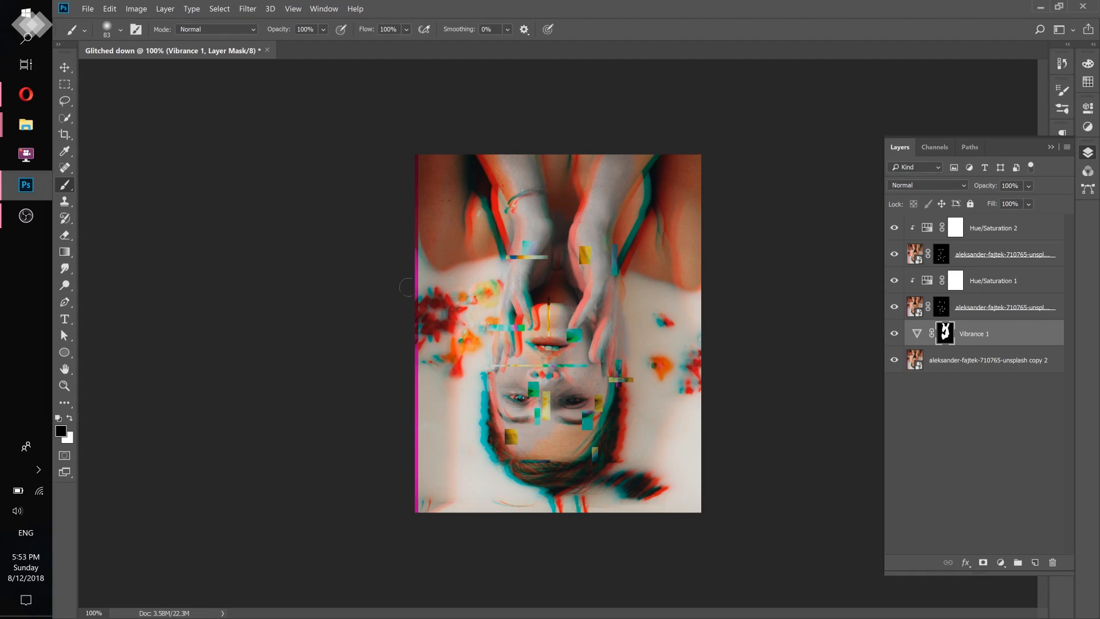
- Switch to the browser, close the reference post and go back to the top of the artist's Instagram profile
click(26, 94)
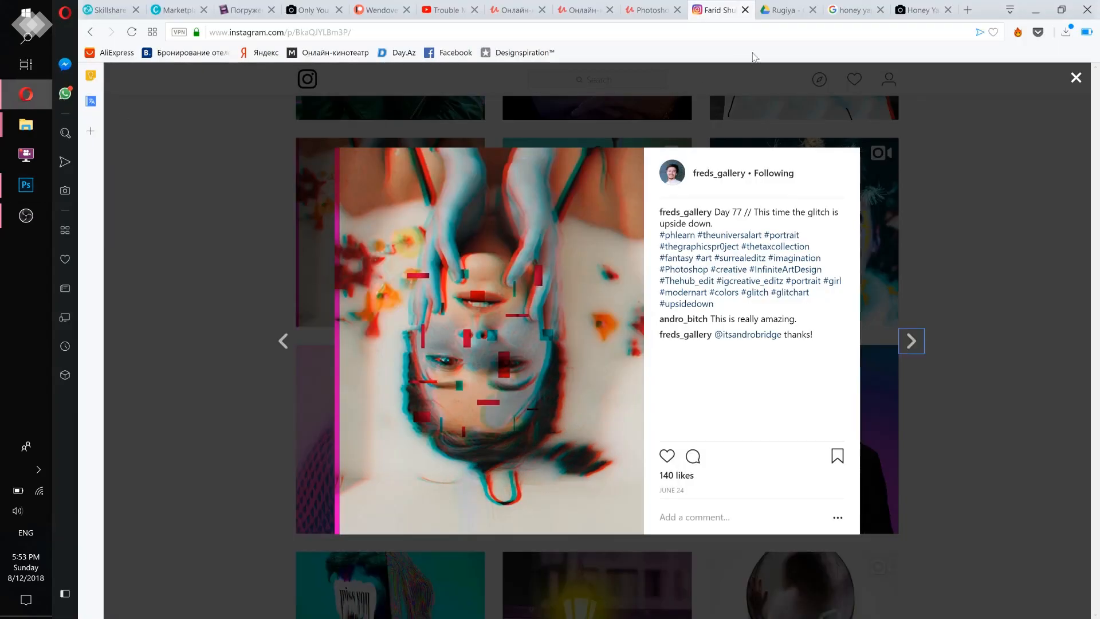
click(928, 134)
scroll(957, 172, down, 5)
scroll(949, 195, up, 6)
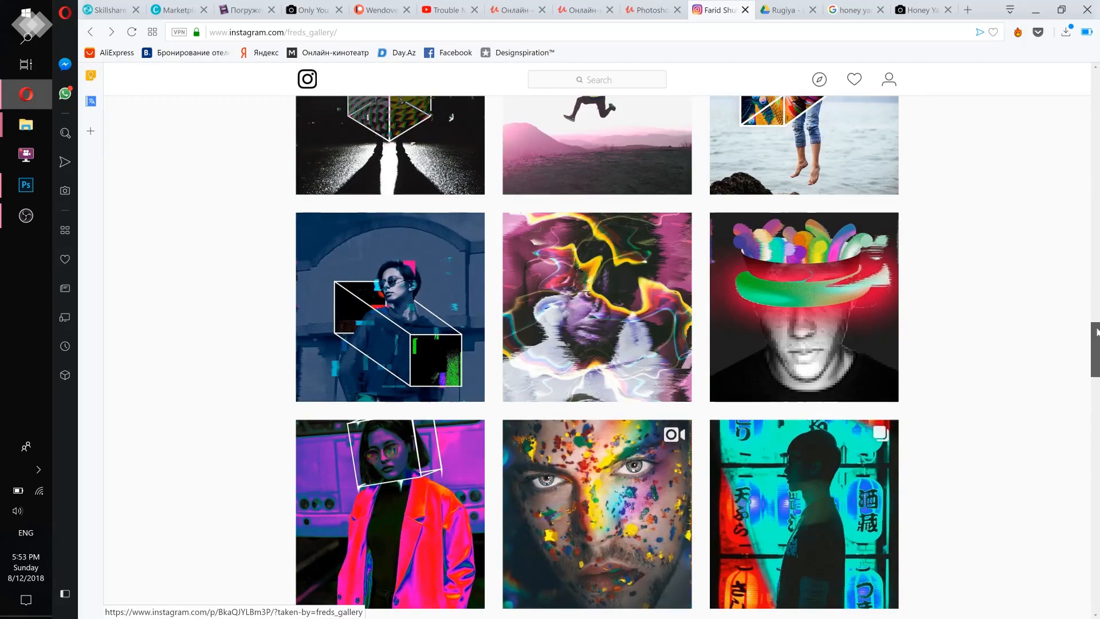
drag(1098, 340, 1099, 82)
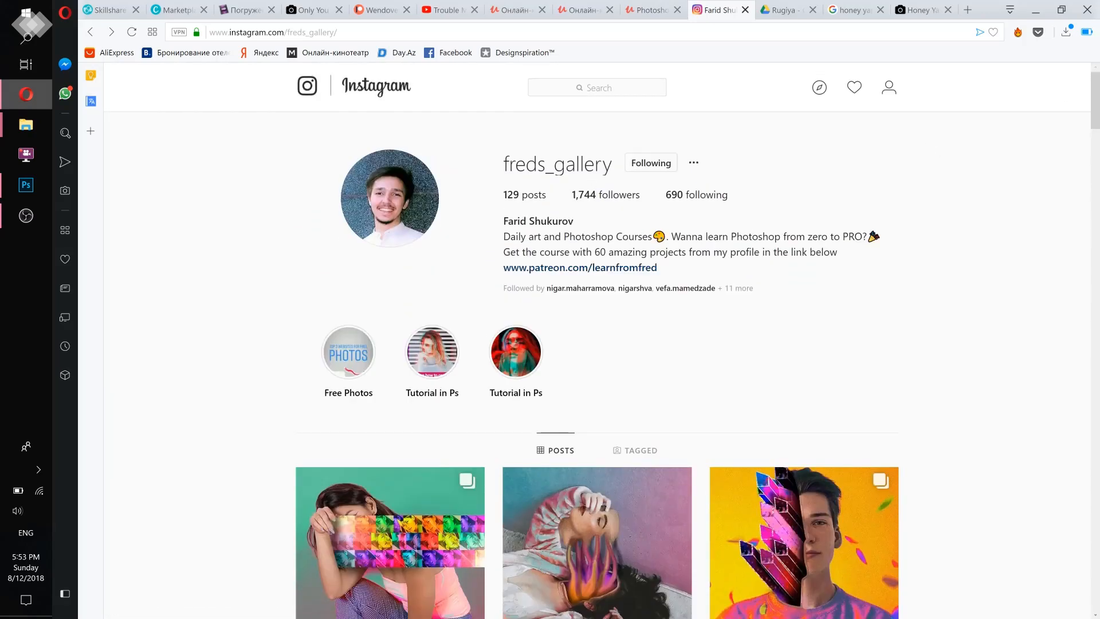